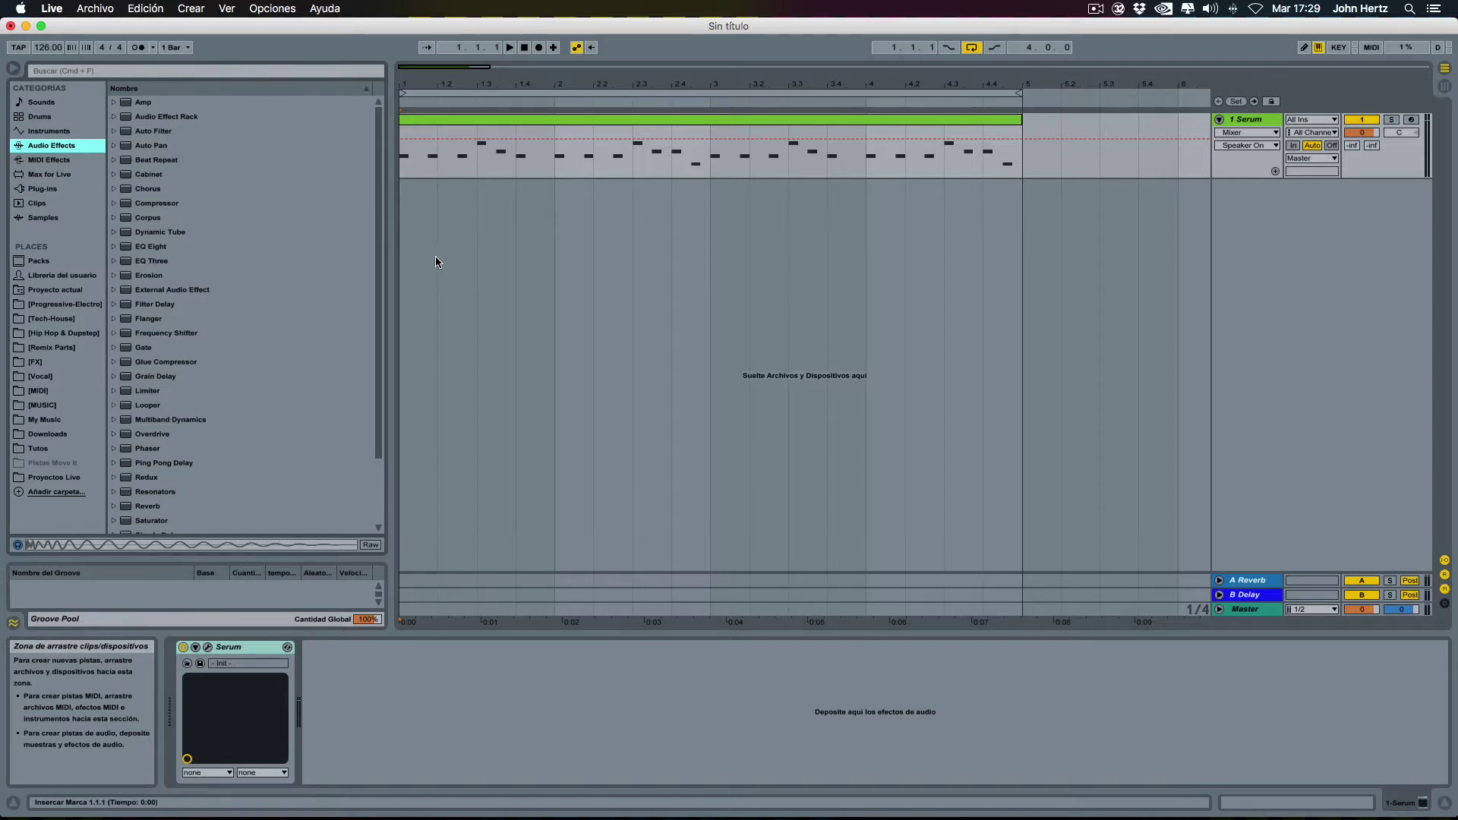
- Load the Serum VST instrument from the plug-in browser onto a new second track
left_click(47, 189)
left_click_drag(158, 464, 542, 267)
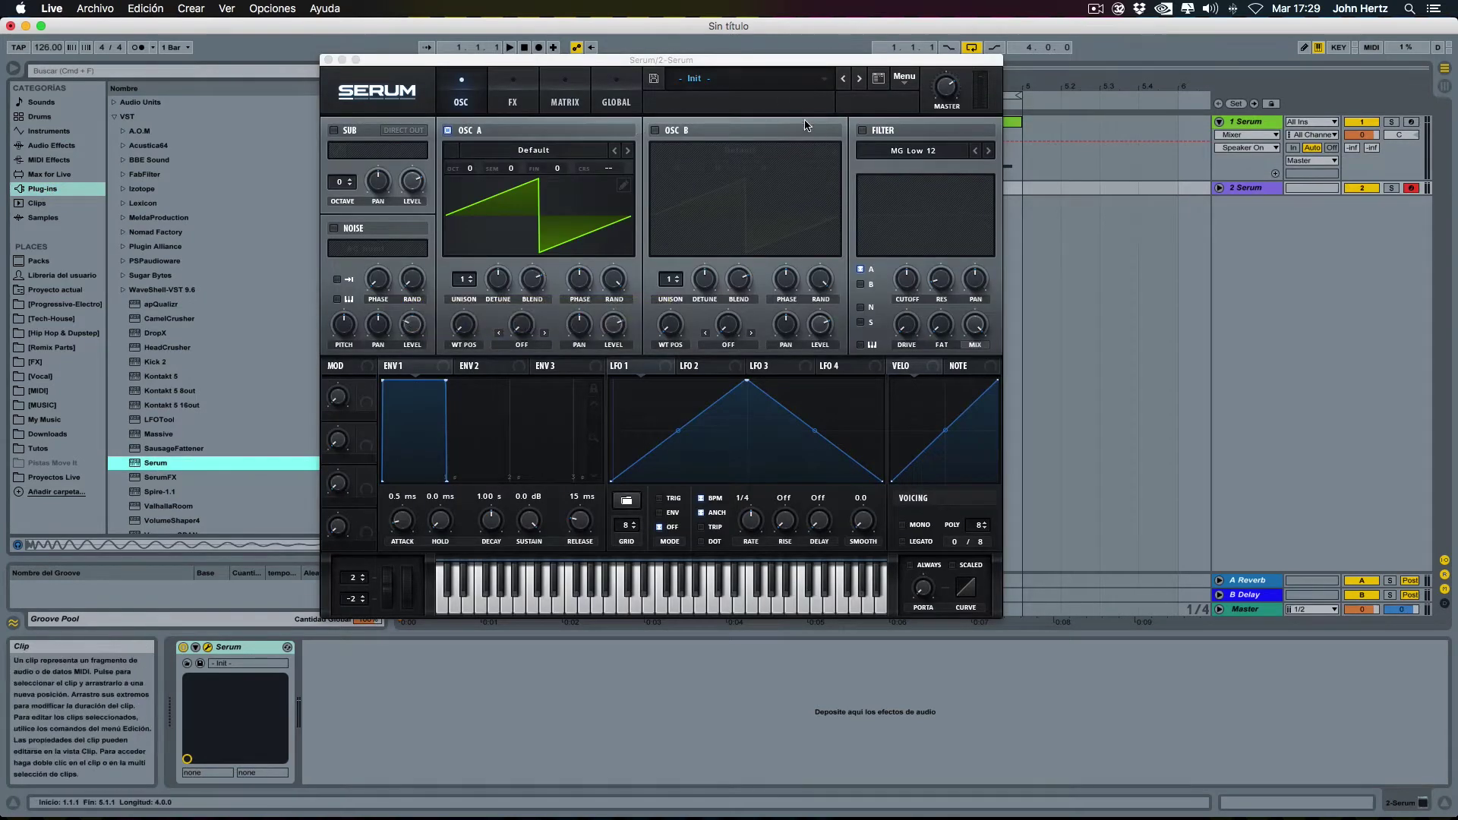
- Show the Serum Presets folder on disk and select its Noises folder
left_click(904, 76)
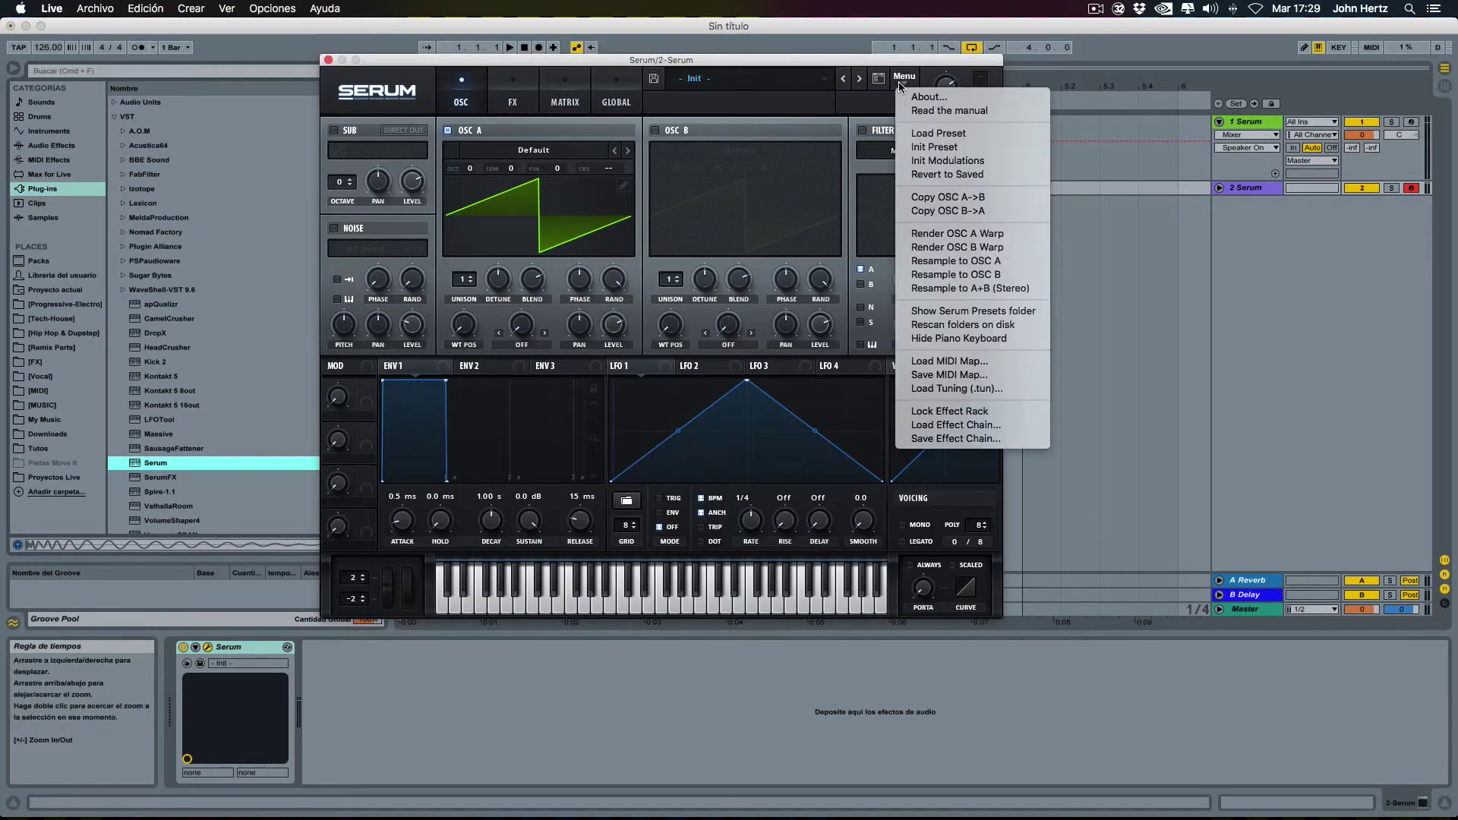
left_click(969, 313)
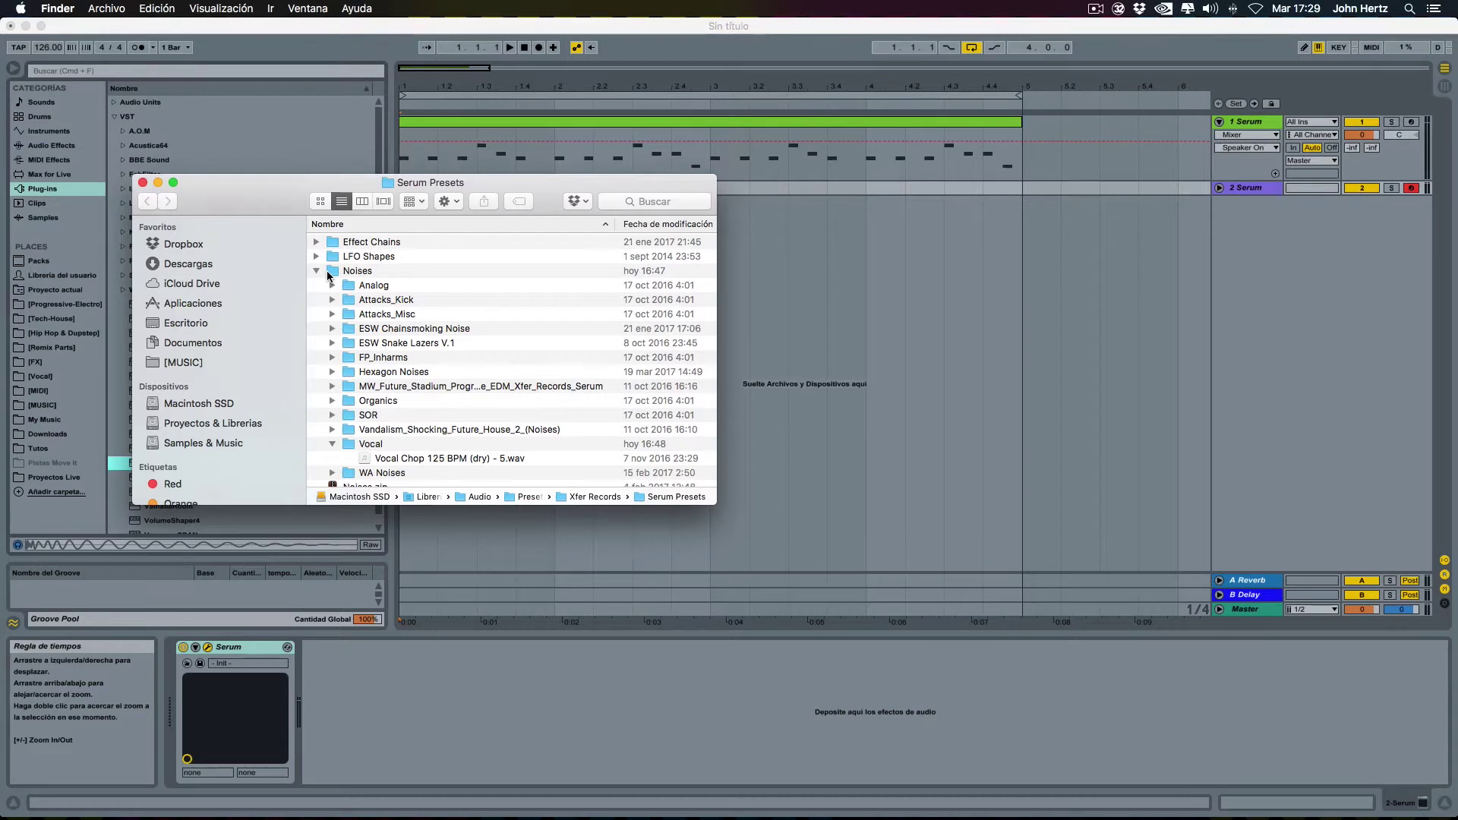
left_click(367, 272)
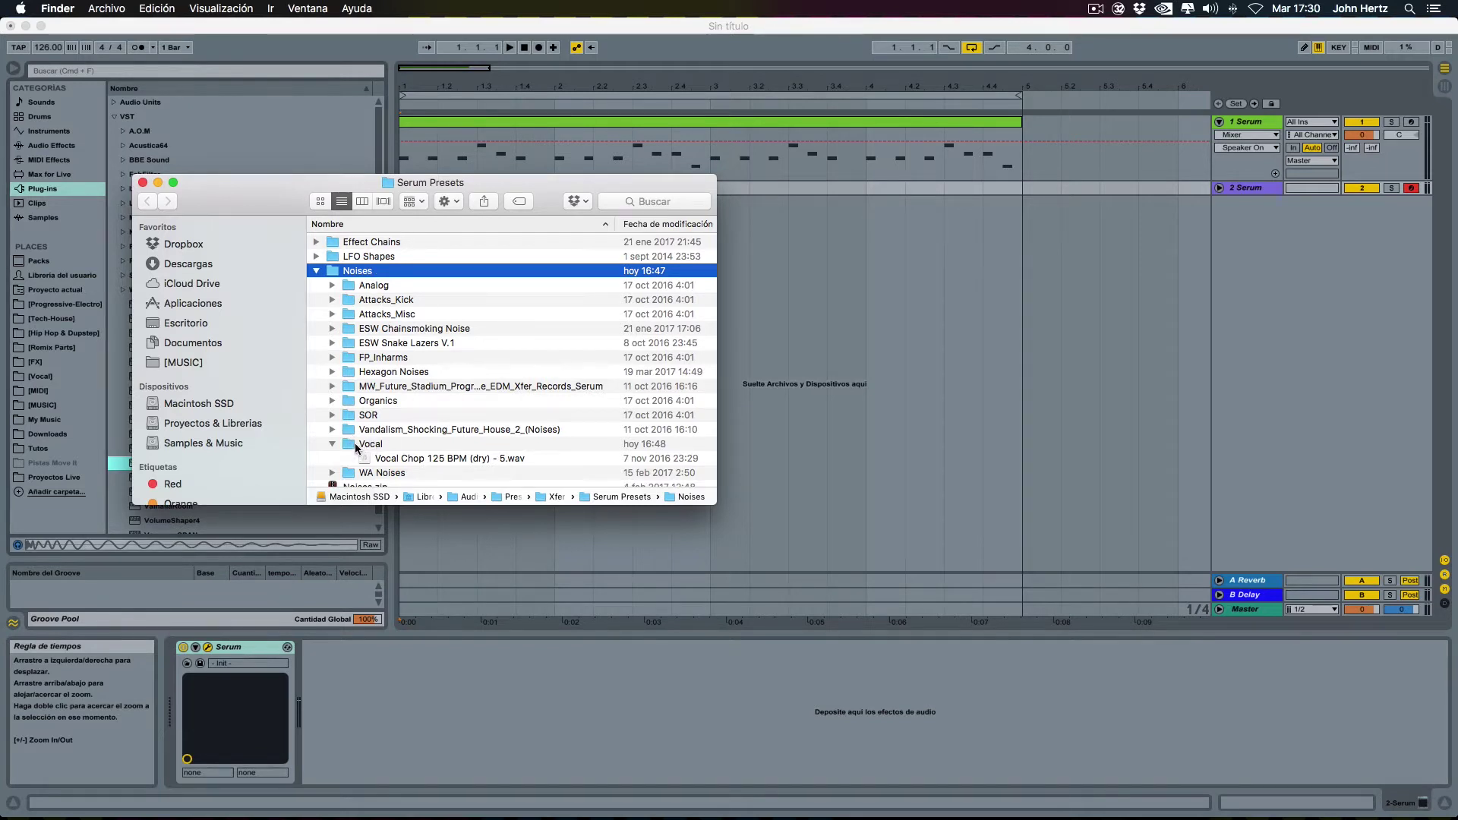
- Bring up the Vocal Chops folder beside Serum Presets and preview Vocal Chop 125 BPM (dry) - 5.wav
mouse_move(188, 796)
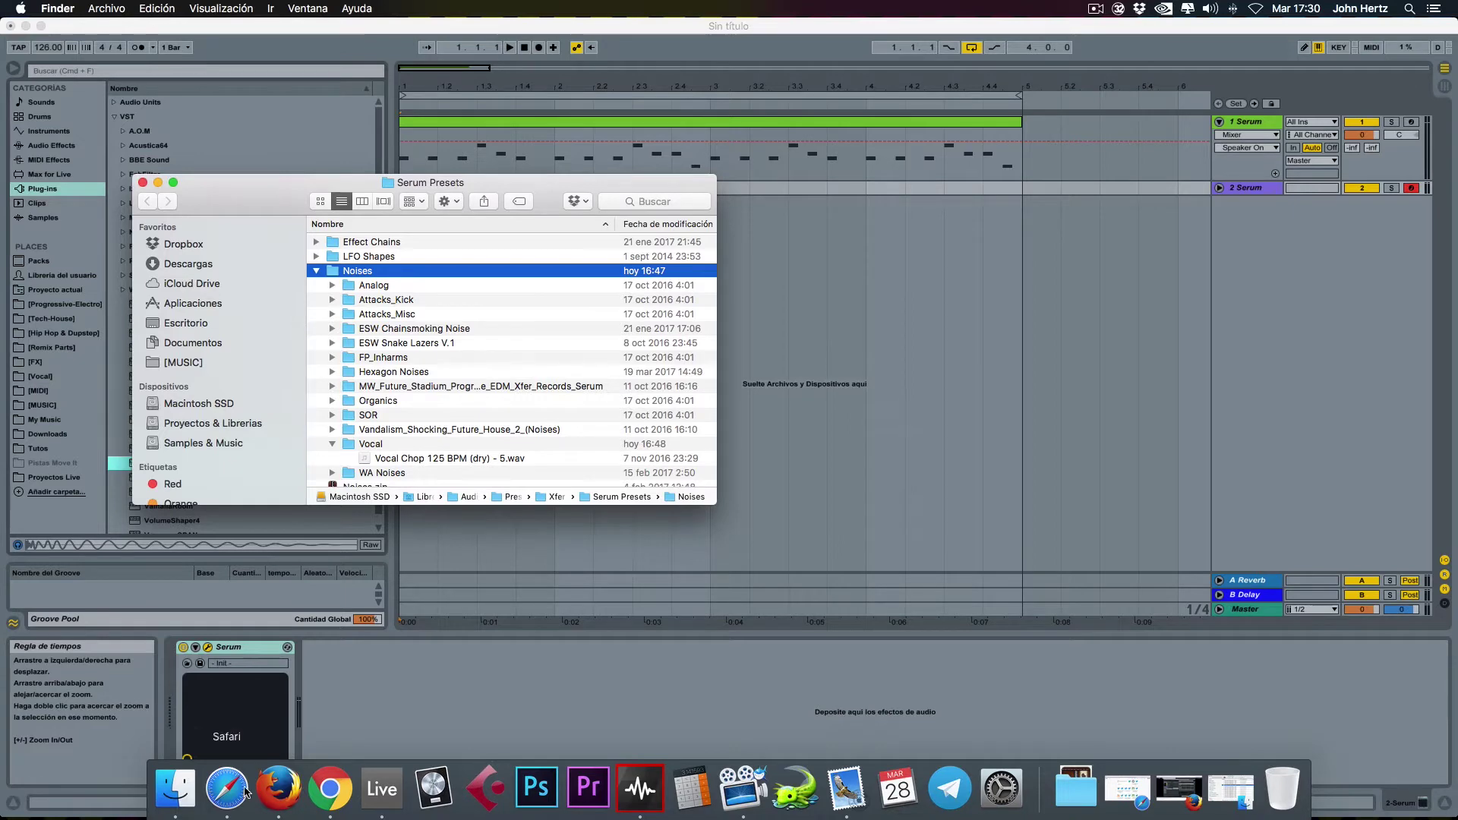
left_click(1221, 790)
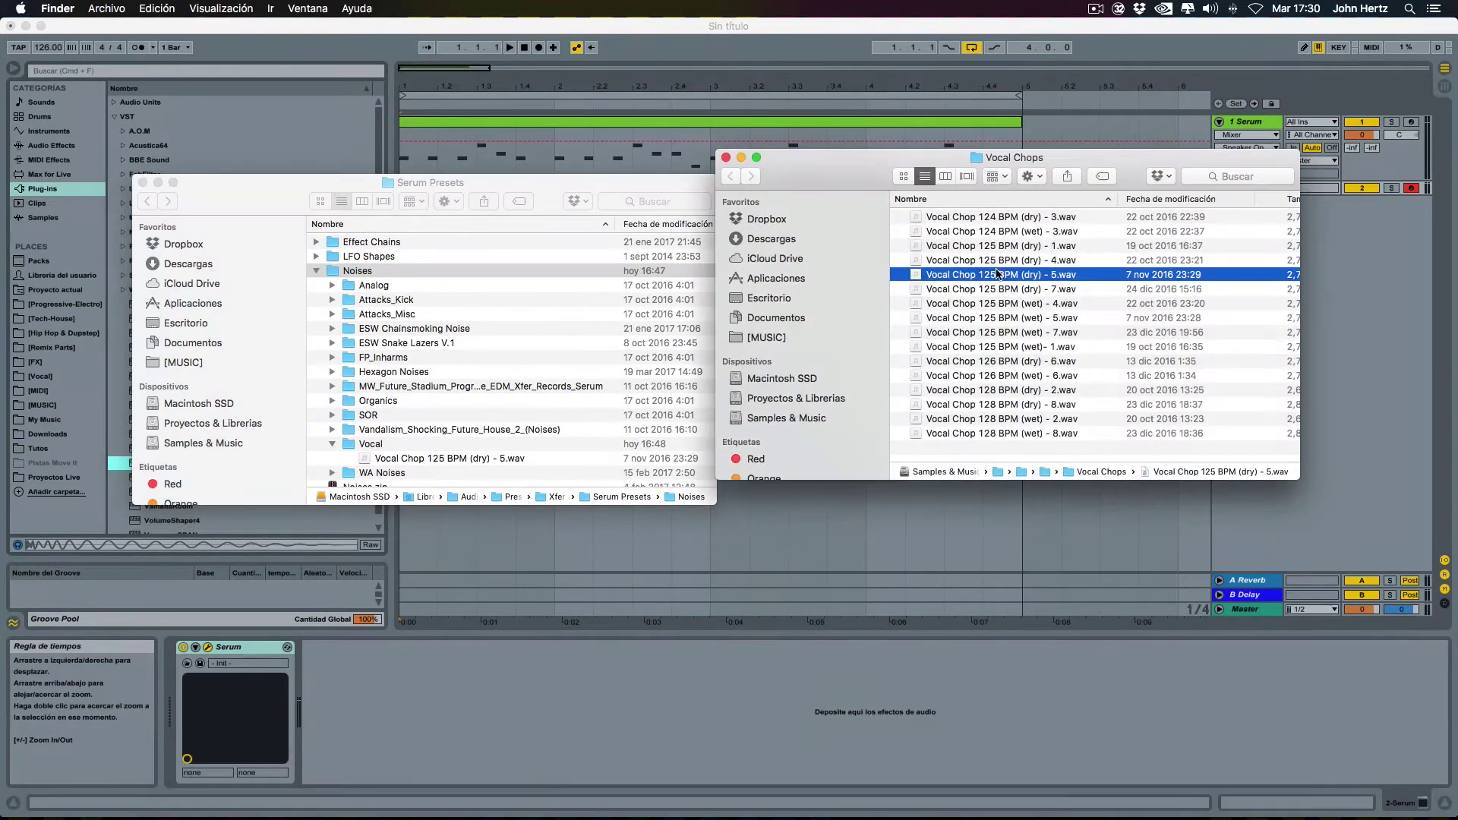
left_click_drag(911, 164, 961, 186)
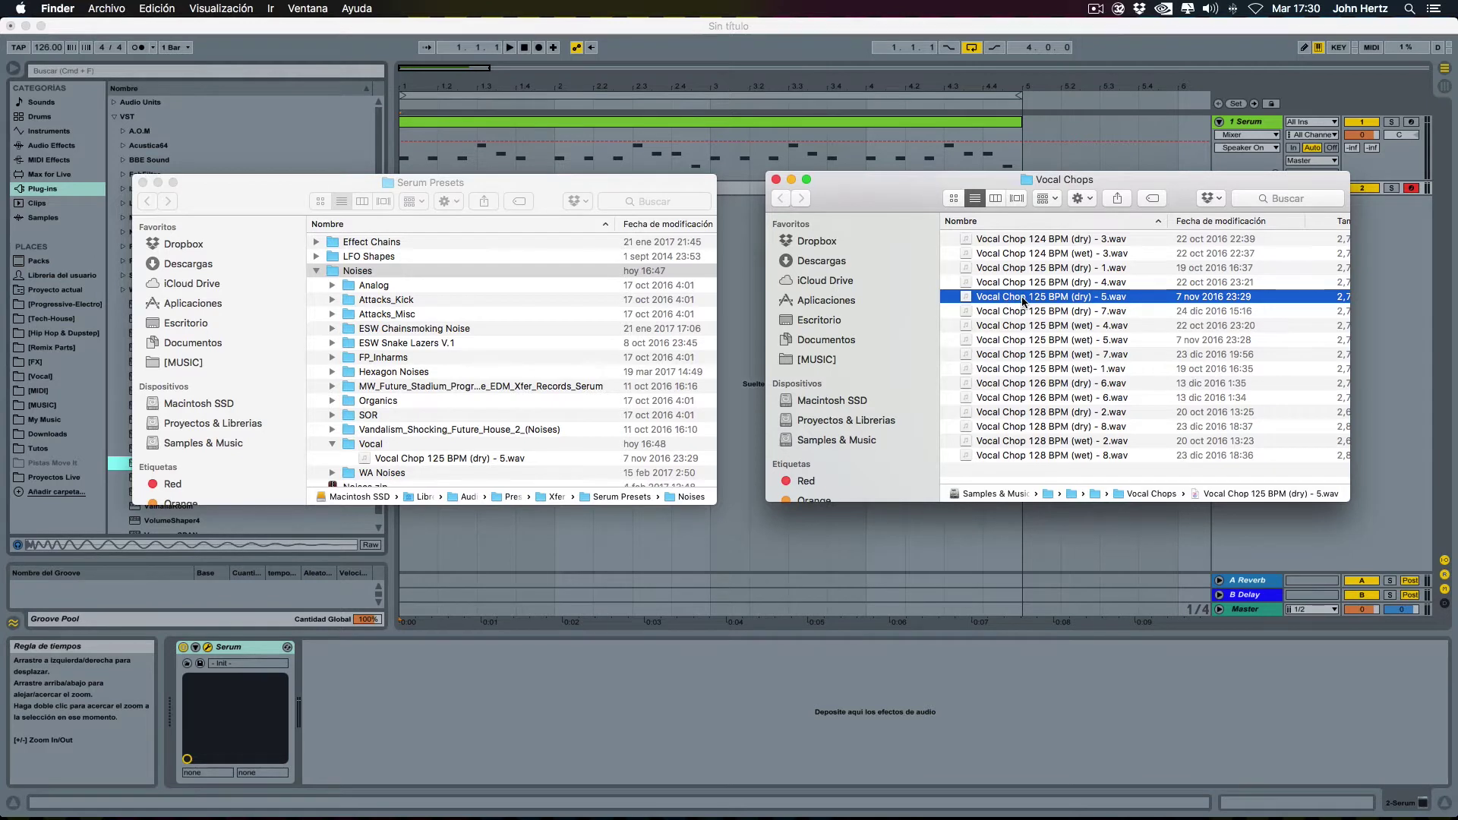
key("space")
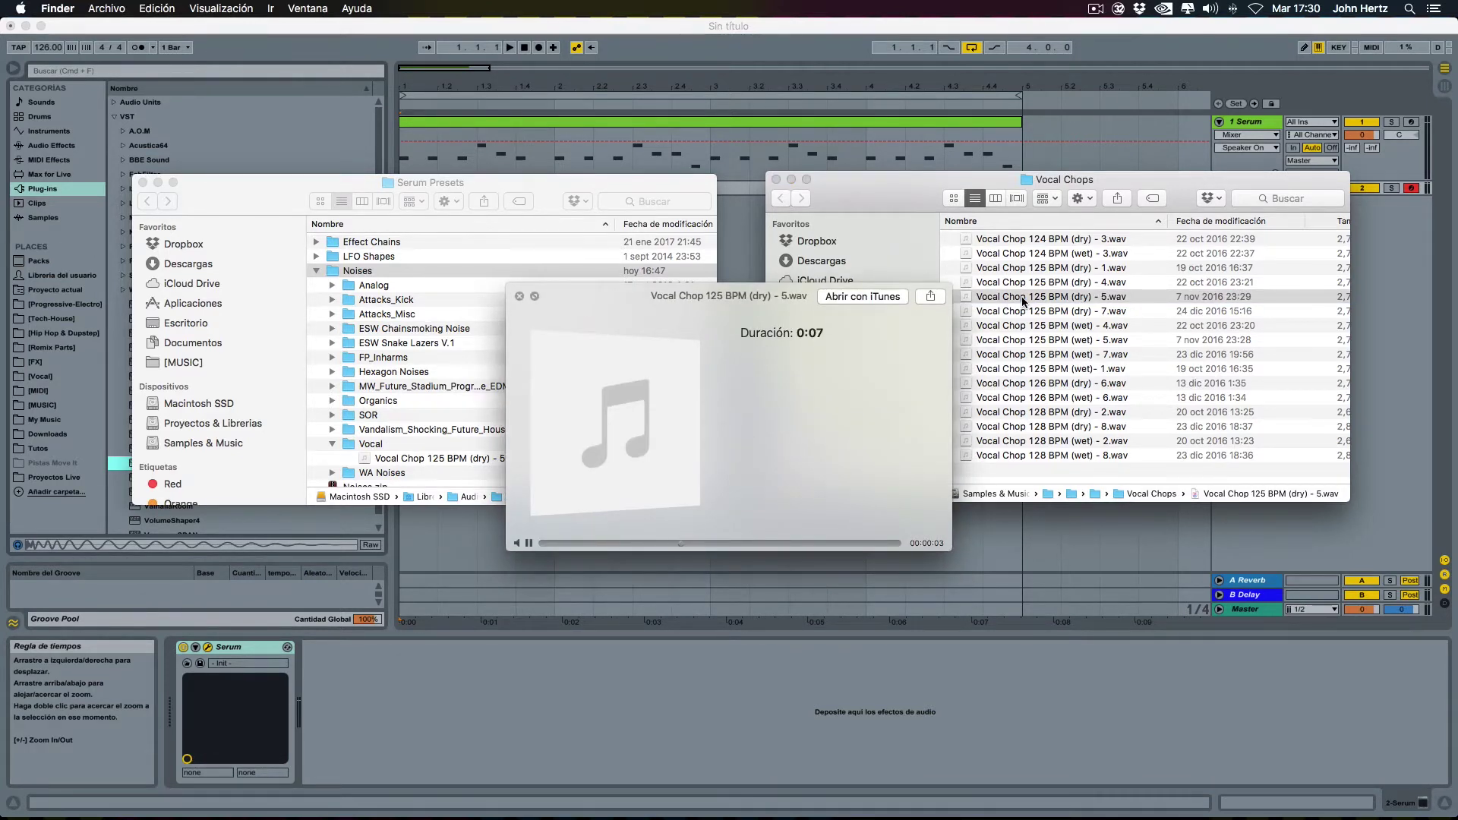
left_click(519, 296)
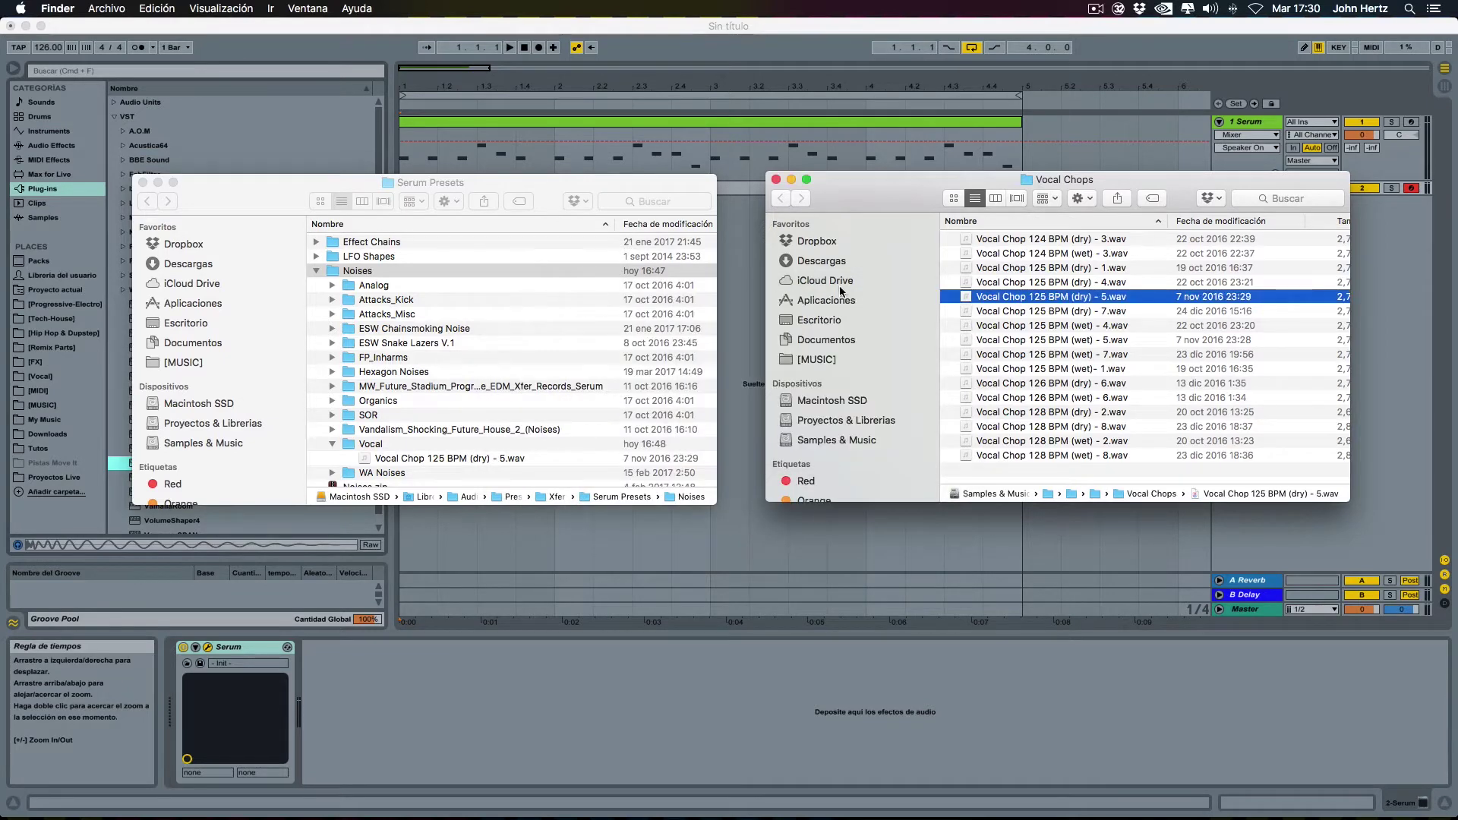
right_click(1019, 298)
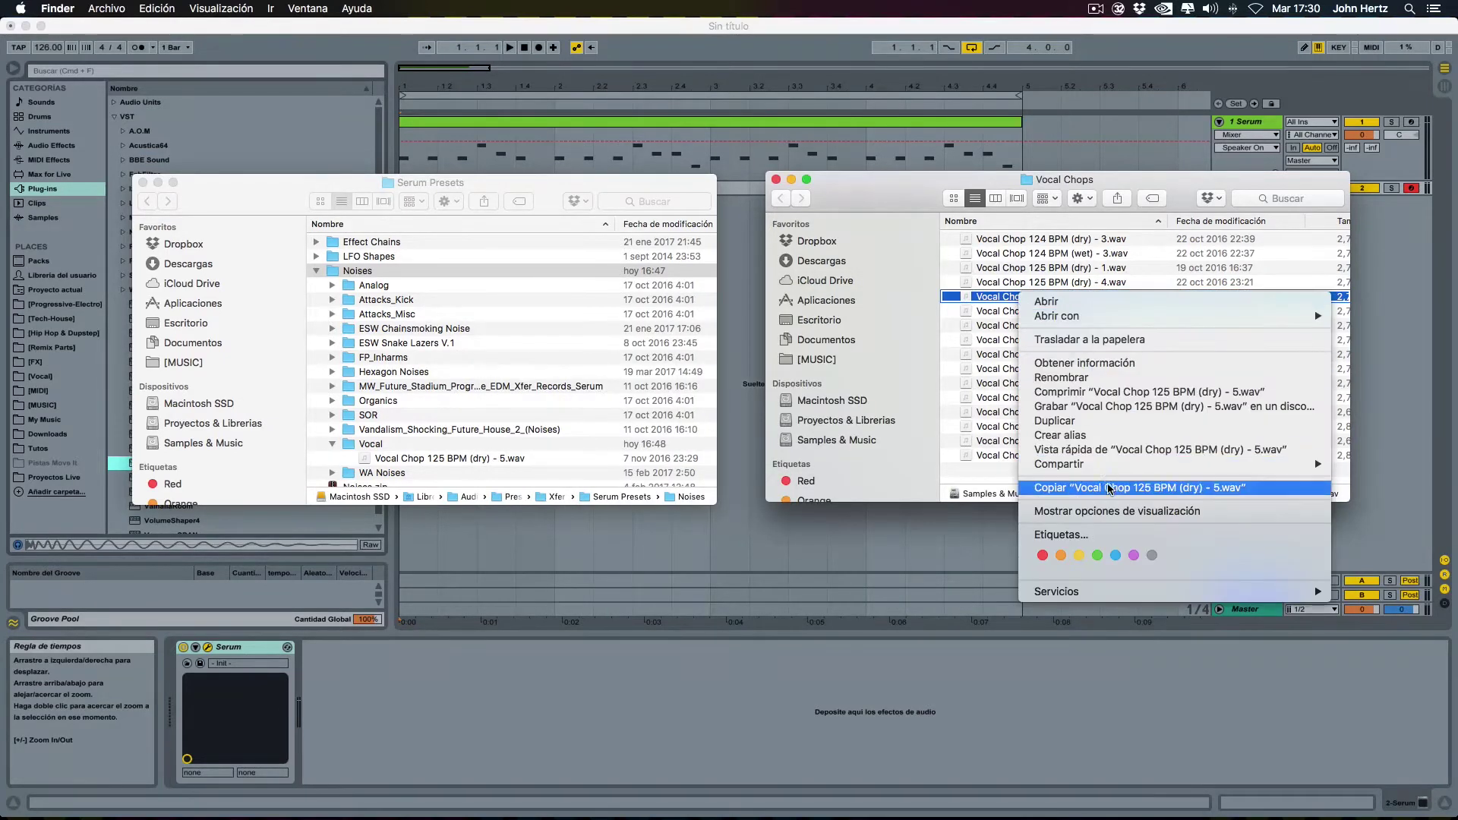
left_click(534, 194)
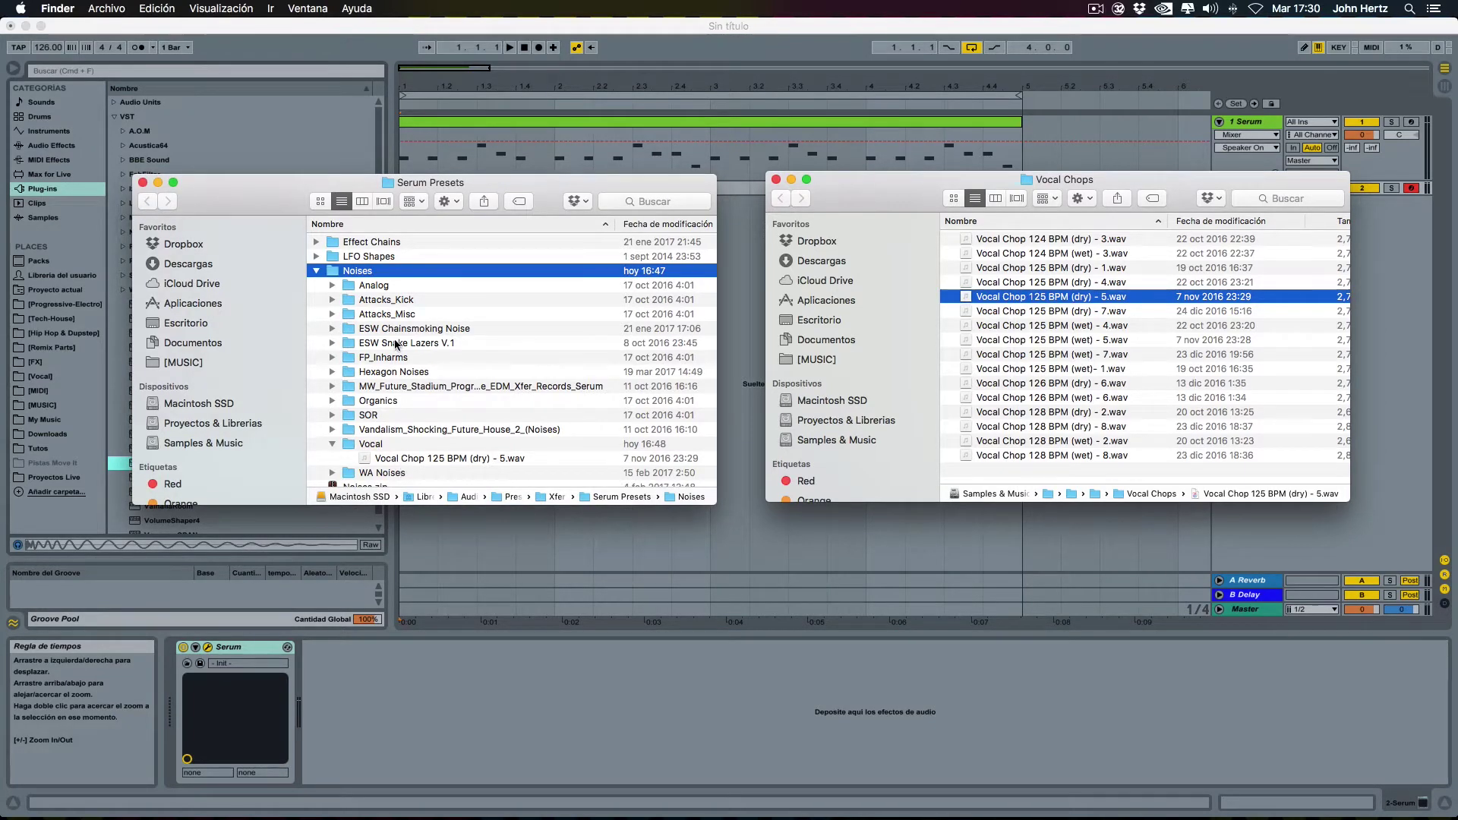
- Close both Finder windows and bring back the Serum editor of the second track
left_click(142, 182)
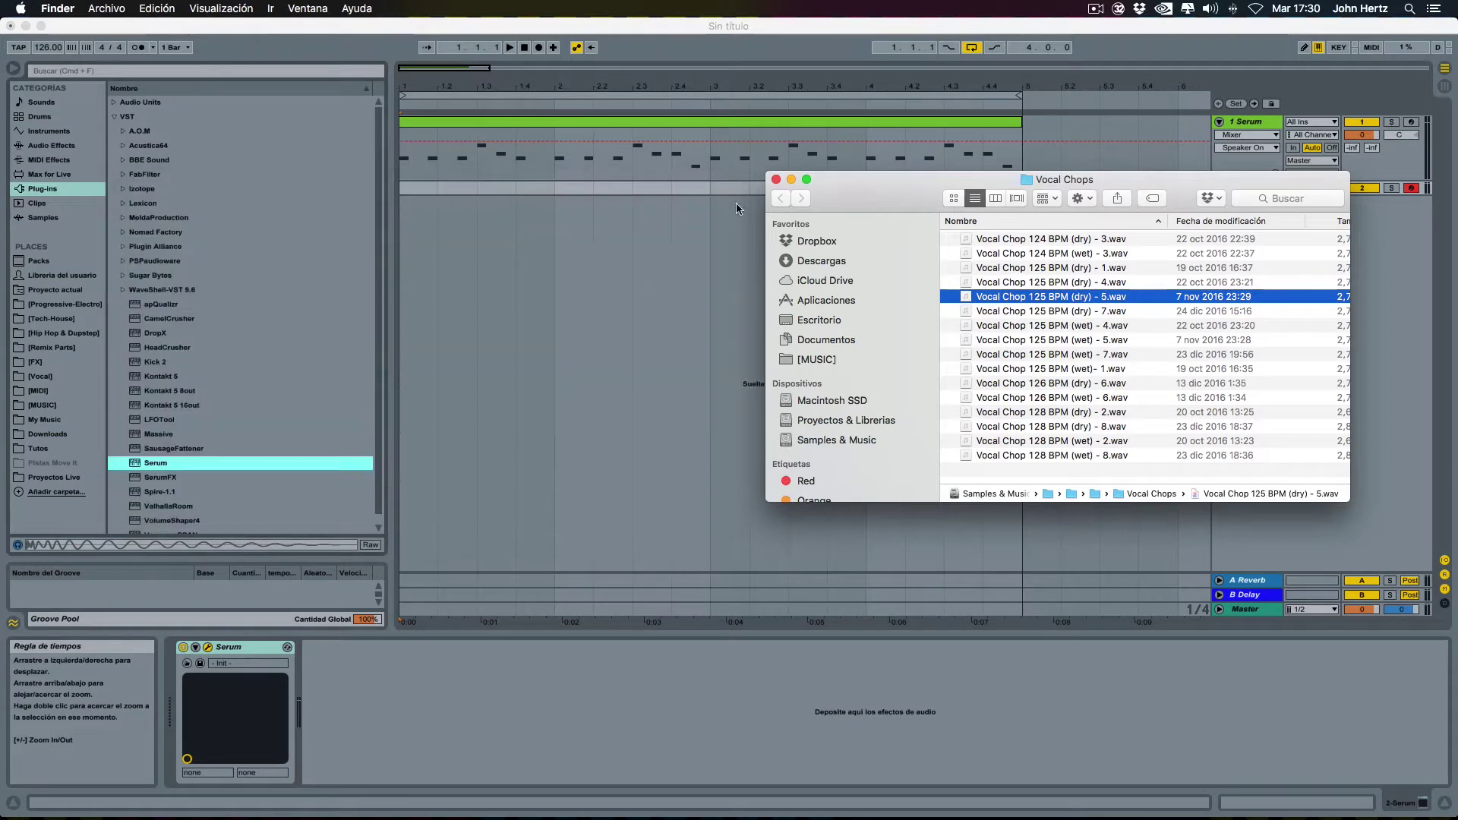
left_click(776, 179)
left_click(208, 647)
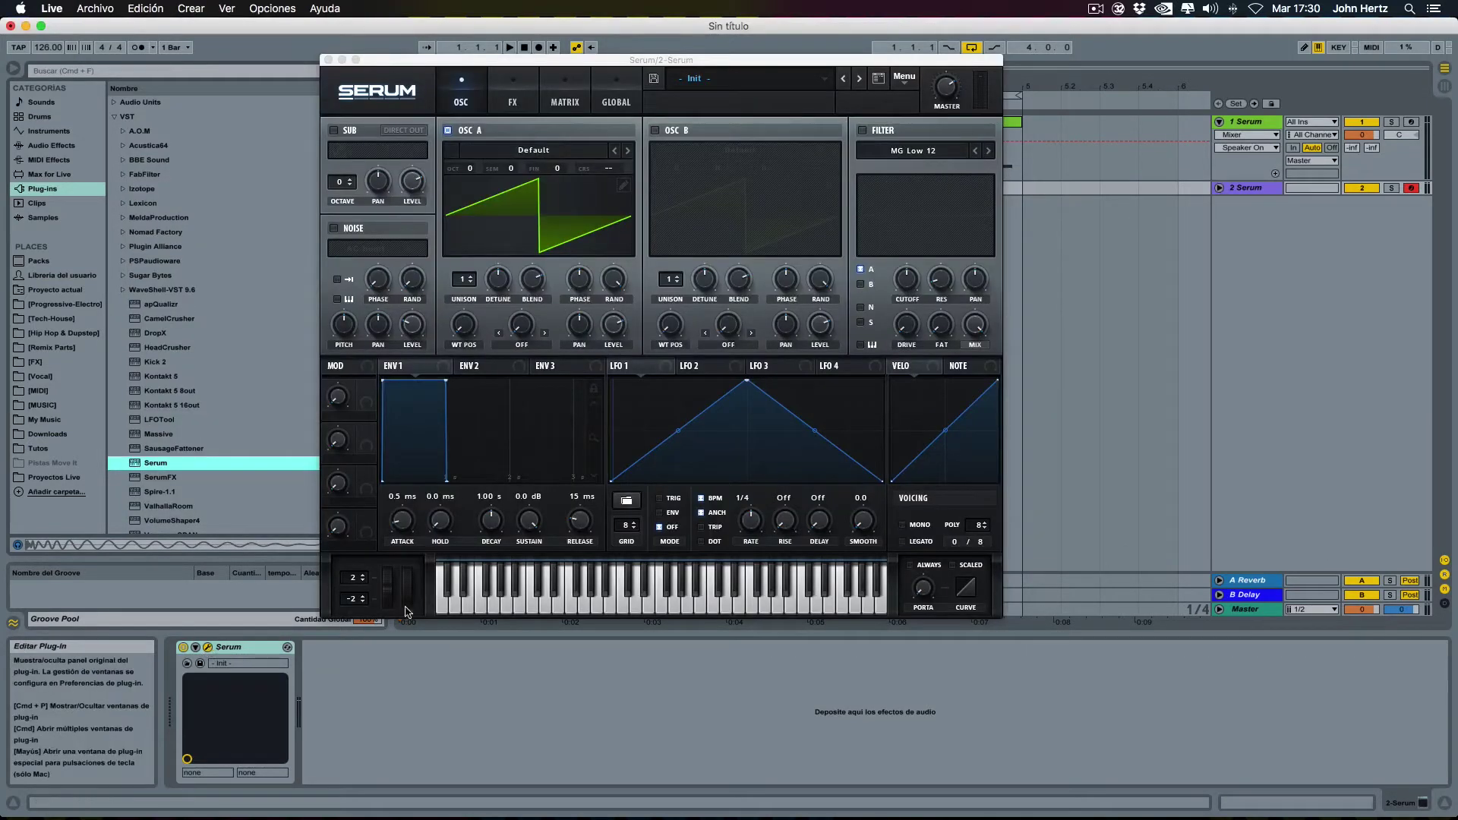
left_click(909, 82)
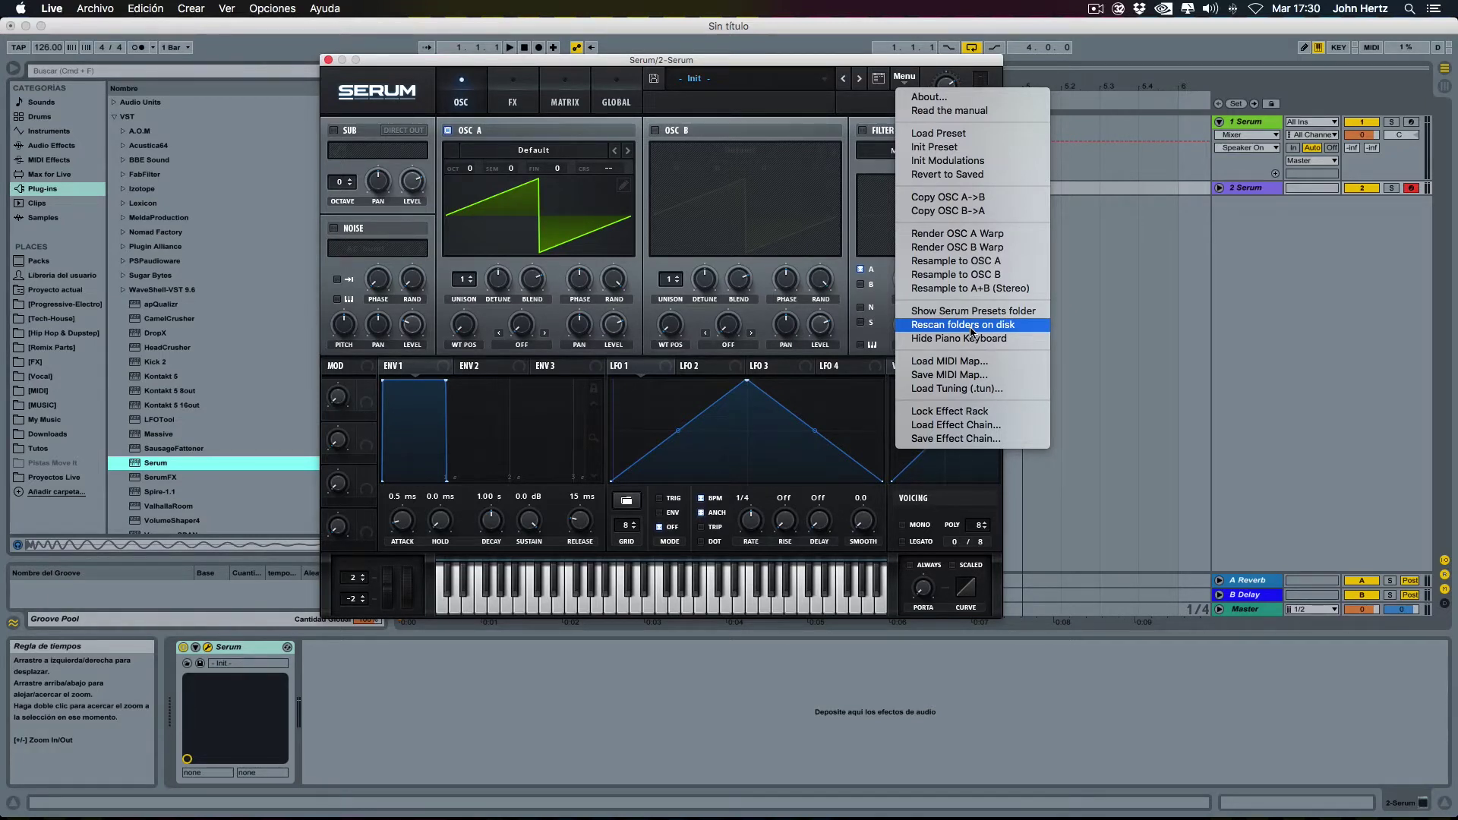
left_click(640, 61)
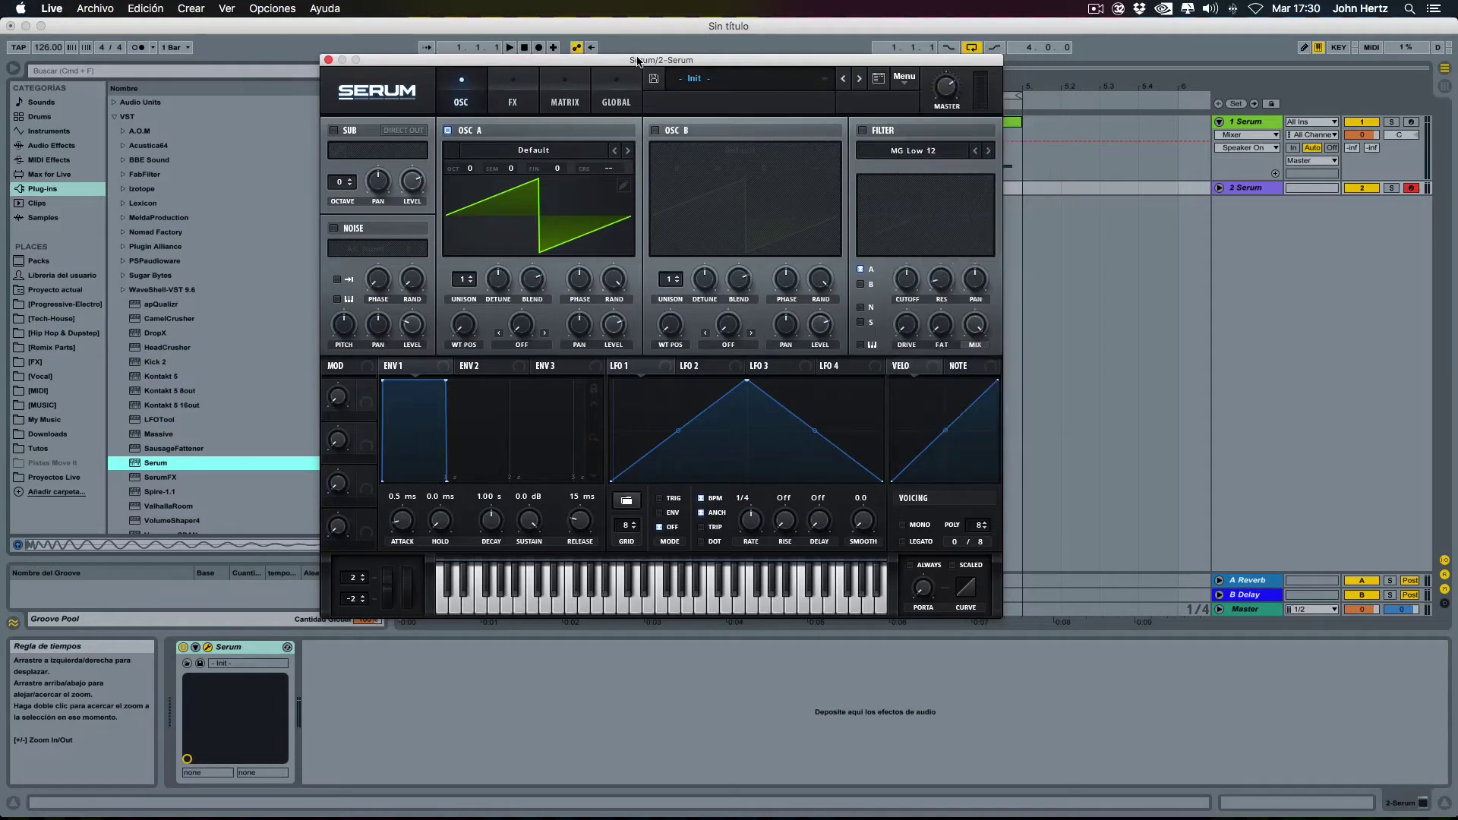
- Enable Serum's noise oscillator and load Vocal Chop 125 BPM (dry) - 5 from the Vocal category
left_click(333, 229)
left_click(370, 250)
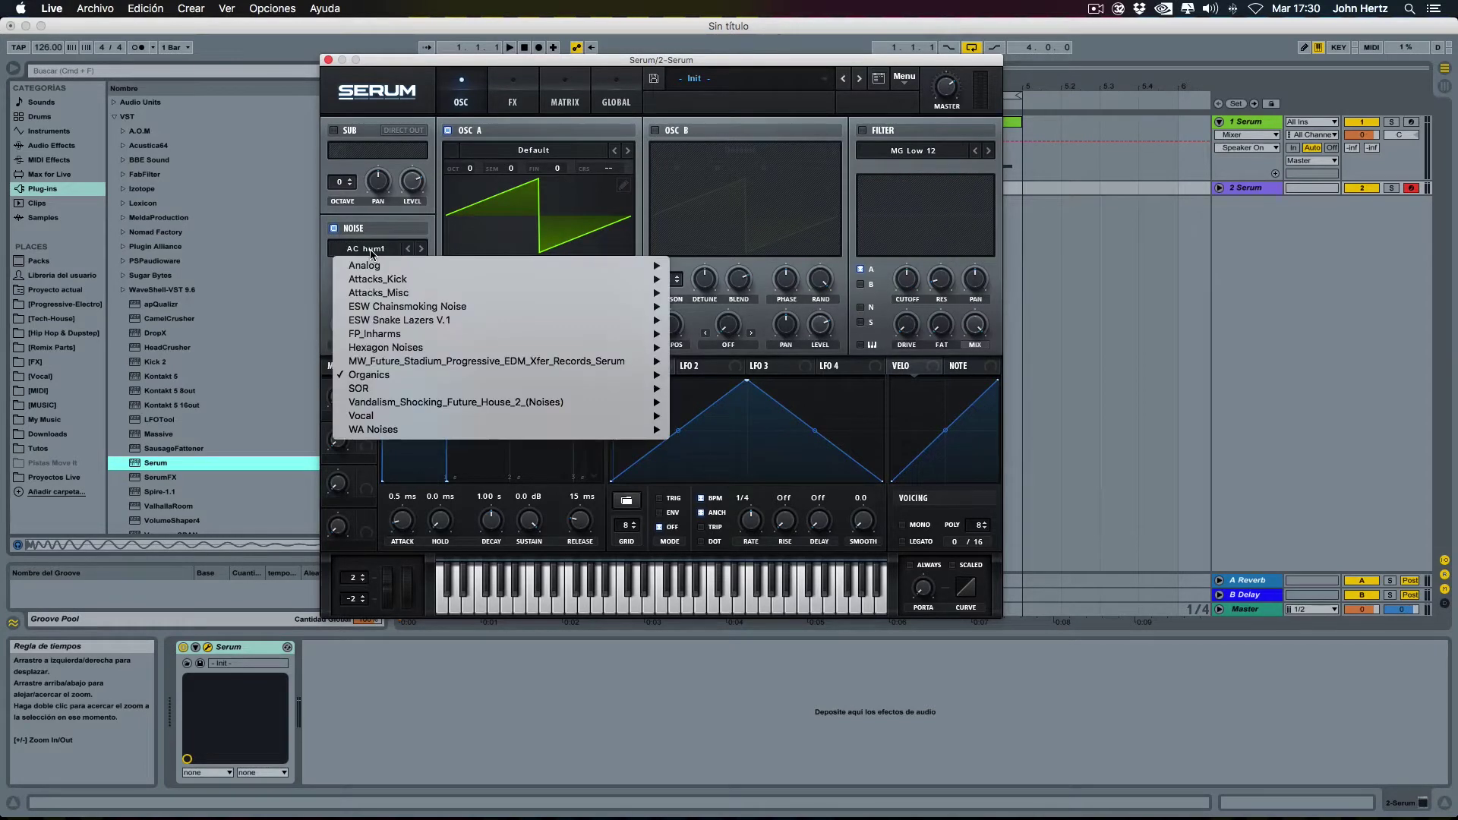
mouse_move(404, 419)
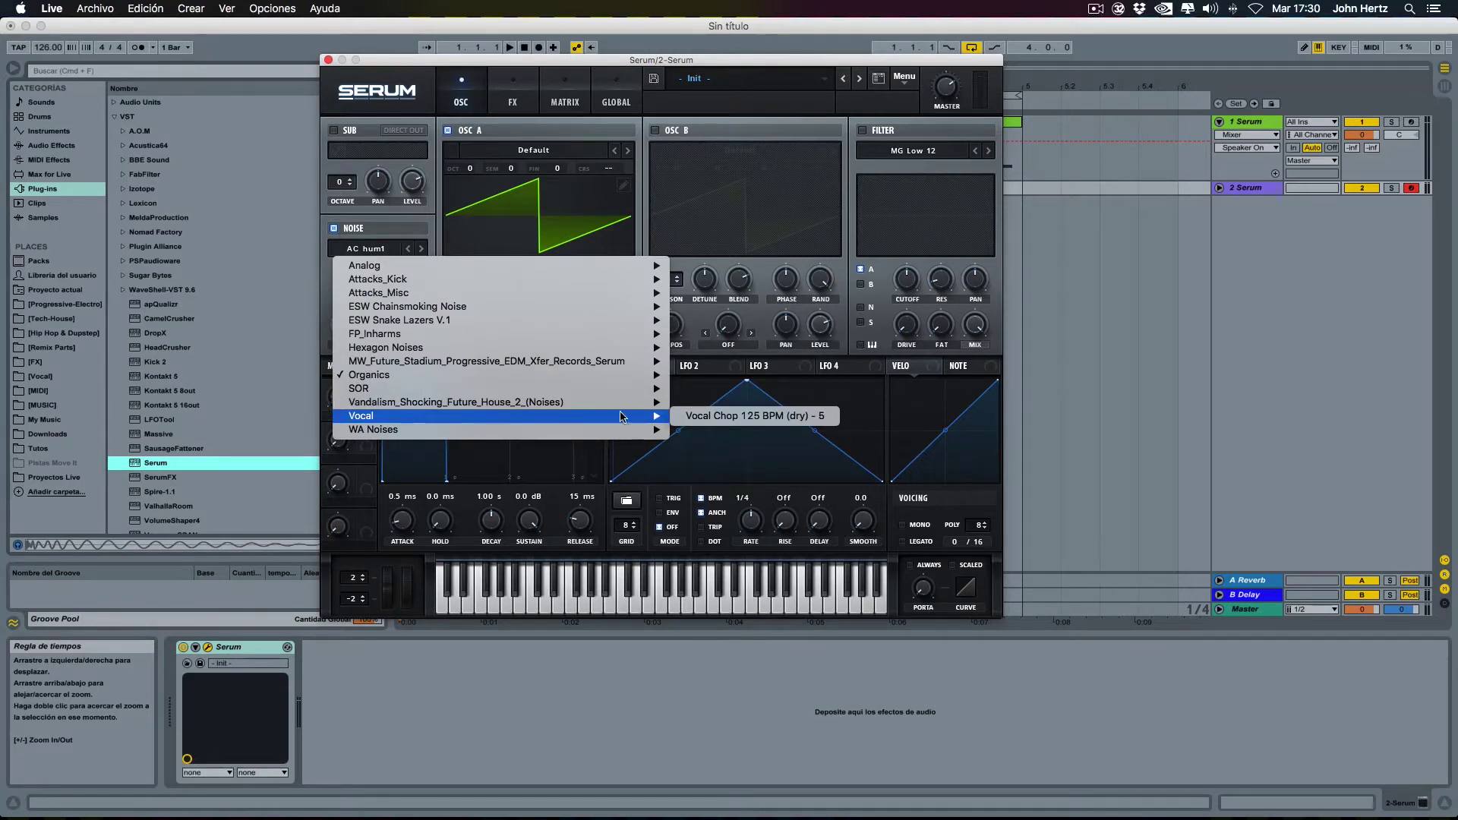
left_click(752, 420)
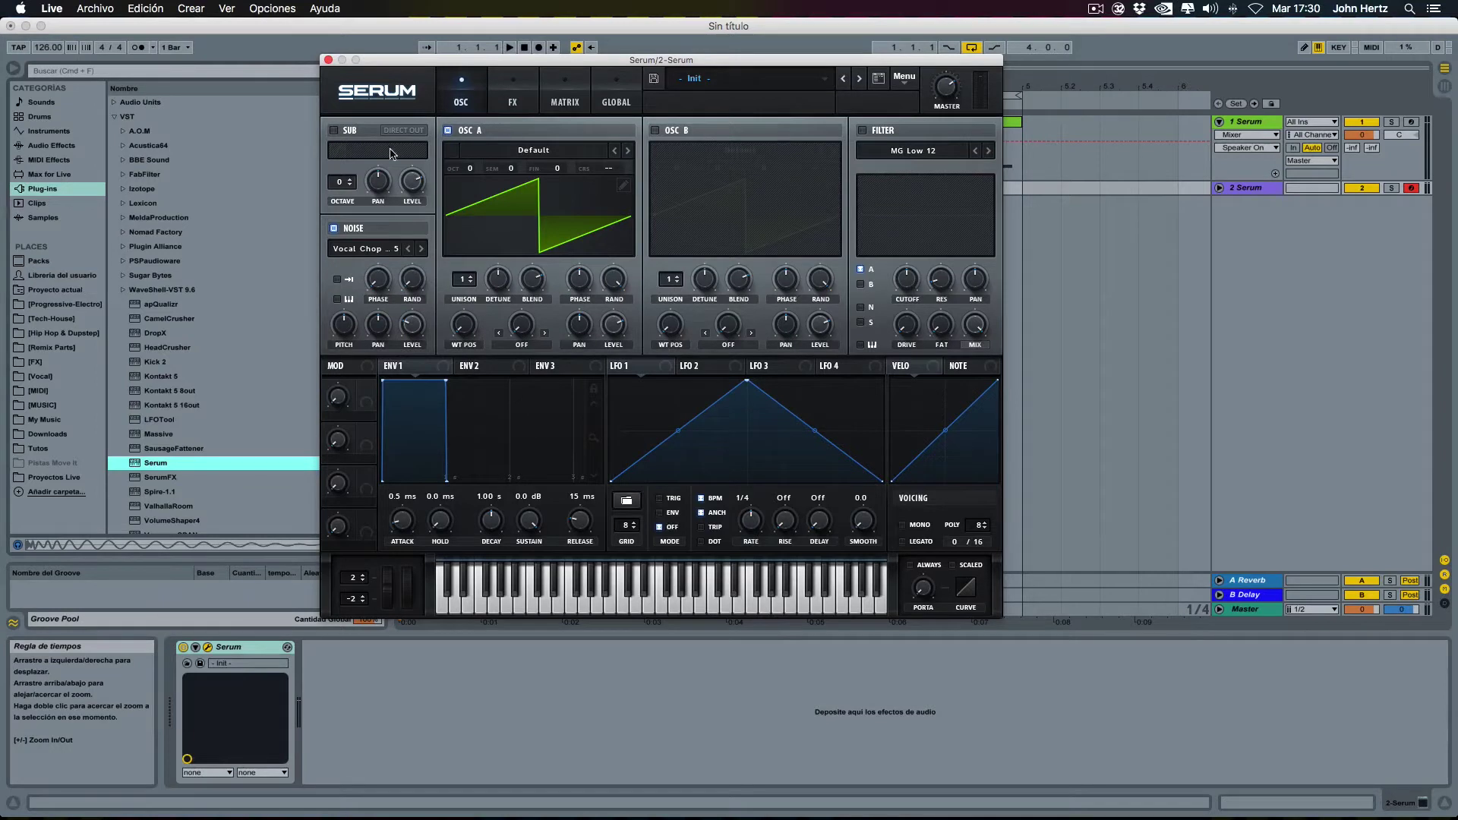
- Switch off oscillator A and raise the noise oscillator's level
left_click(449, 132)
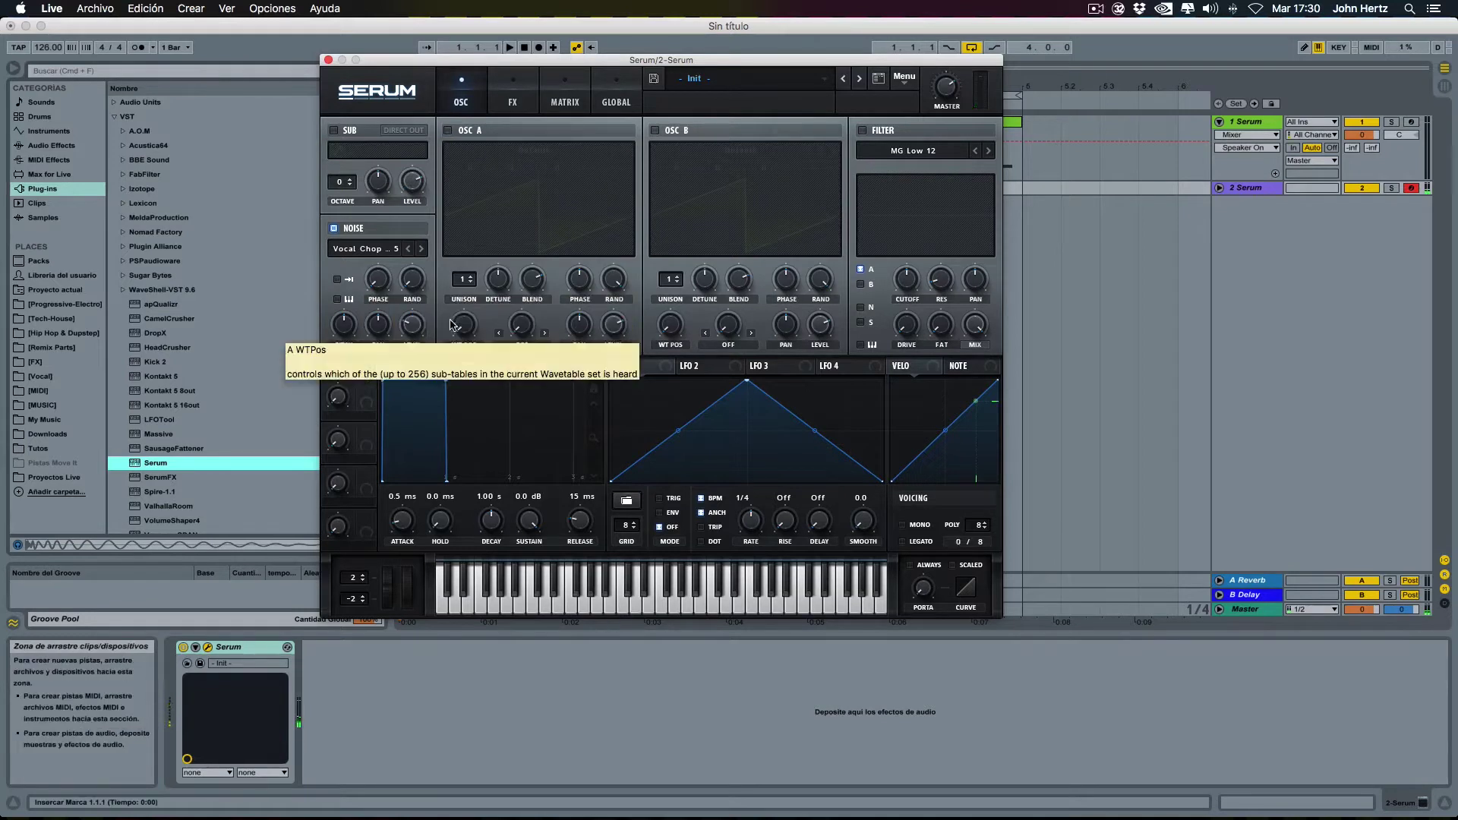
left_click_drag(411, 326, 413, 227)
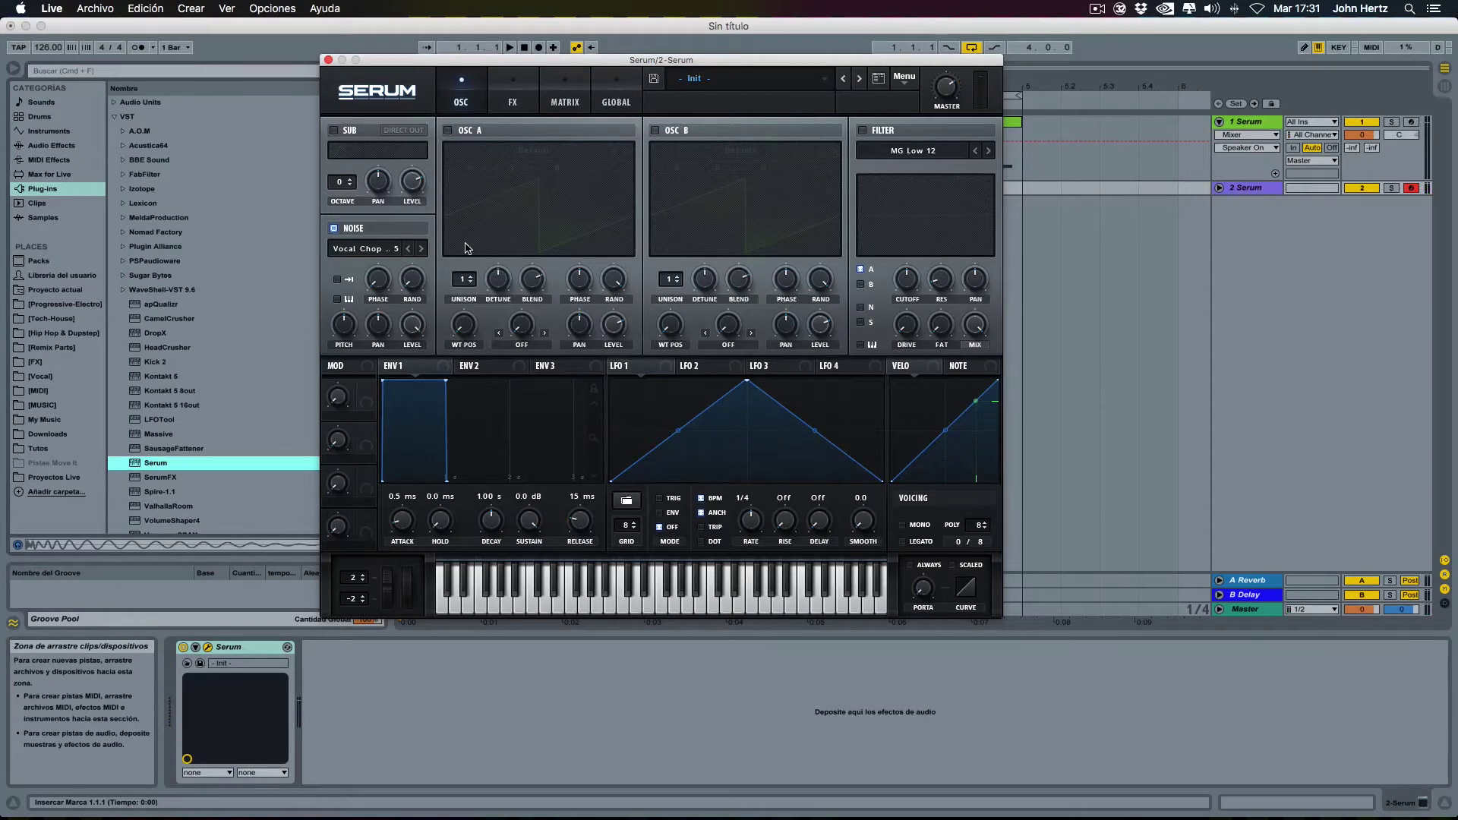
- Enable keyboard pitch tracking and one-shot mode for the noise oscillator, auditioning the vocal chop with several notes
left_click(338, 300)
key("d")
key("f")
key("d")
key("s")
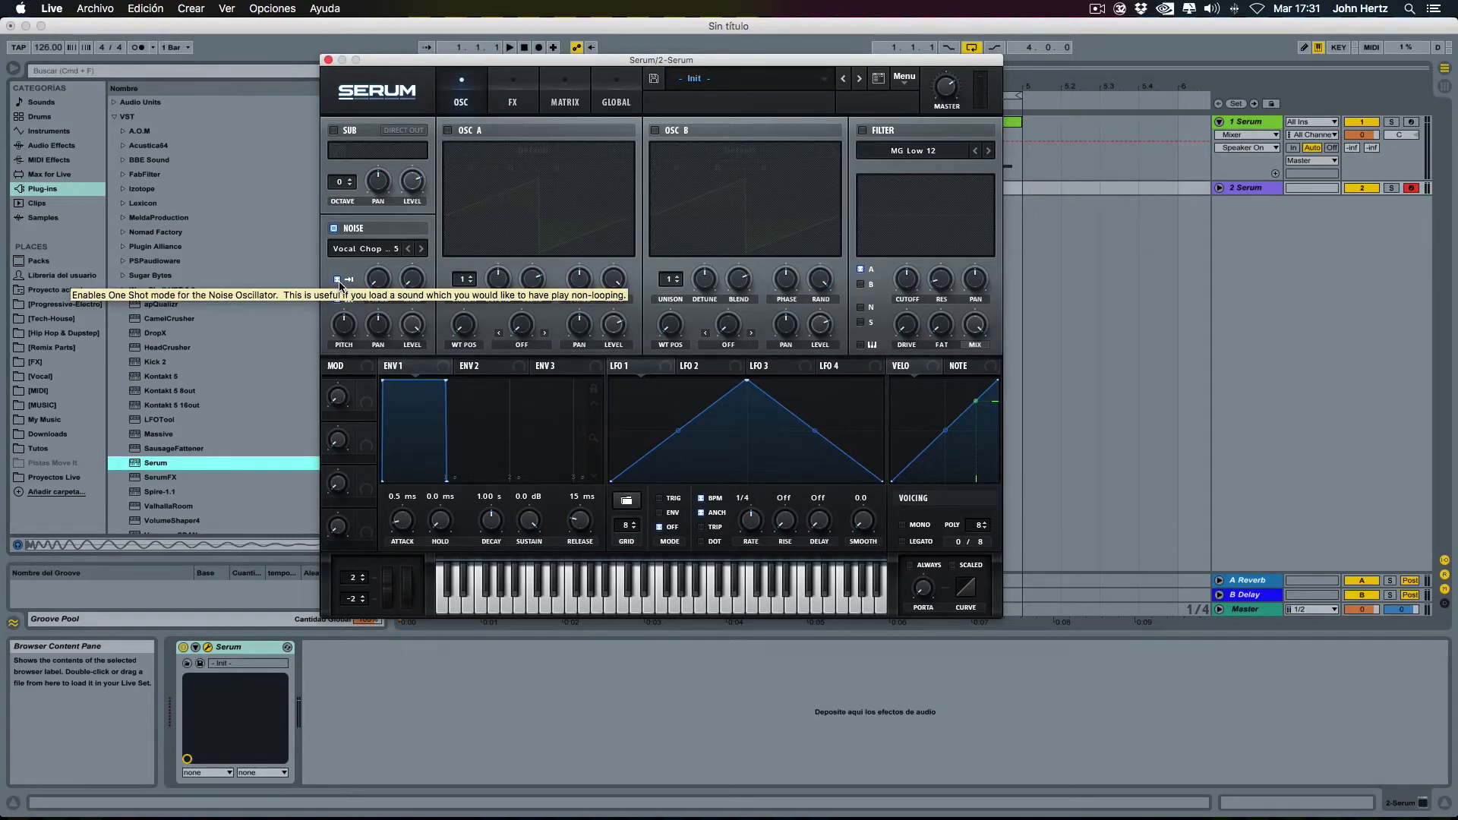
key("d")
key("f")
key("d")
key("f")
key("d")
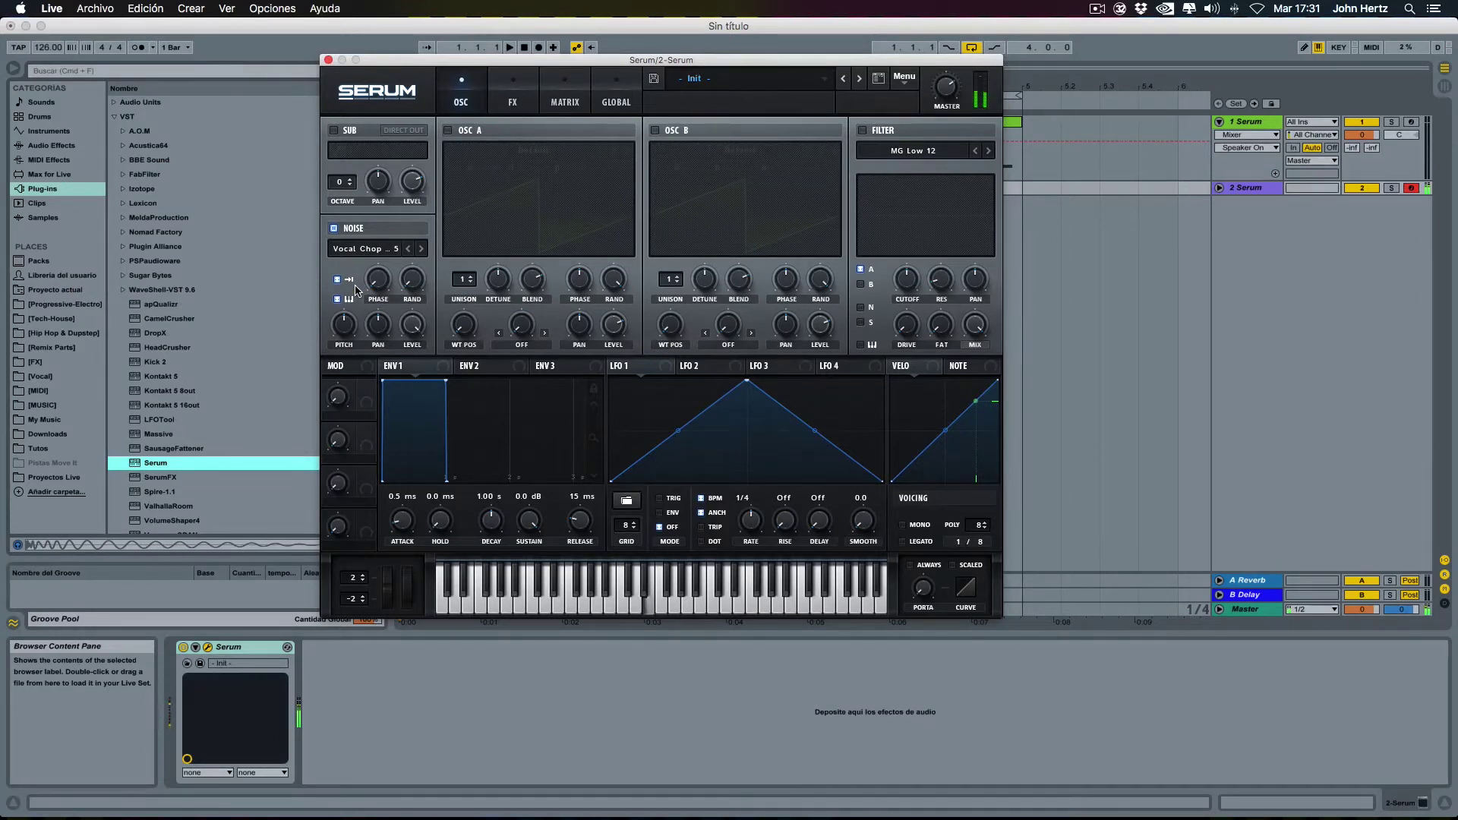
key("f")
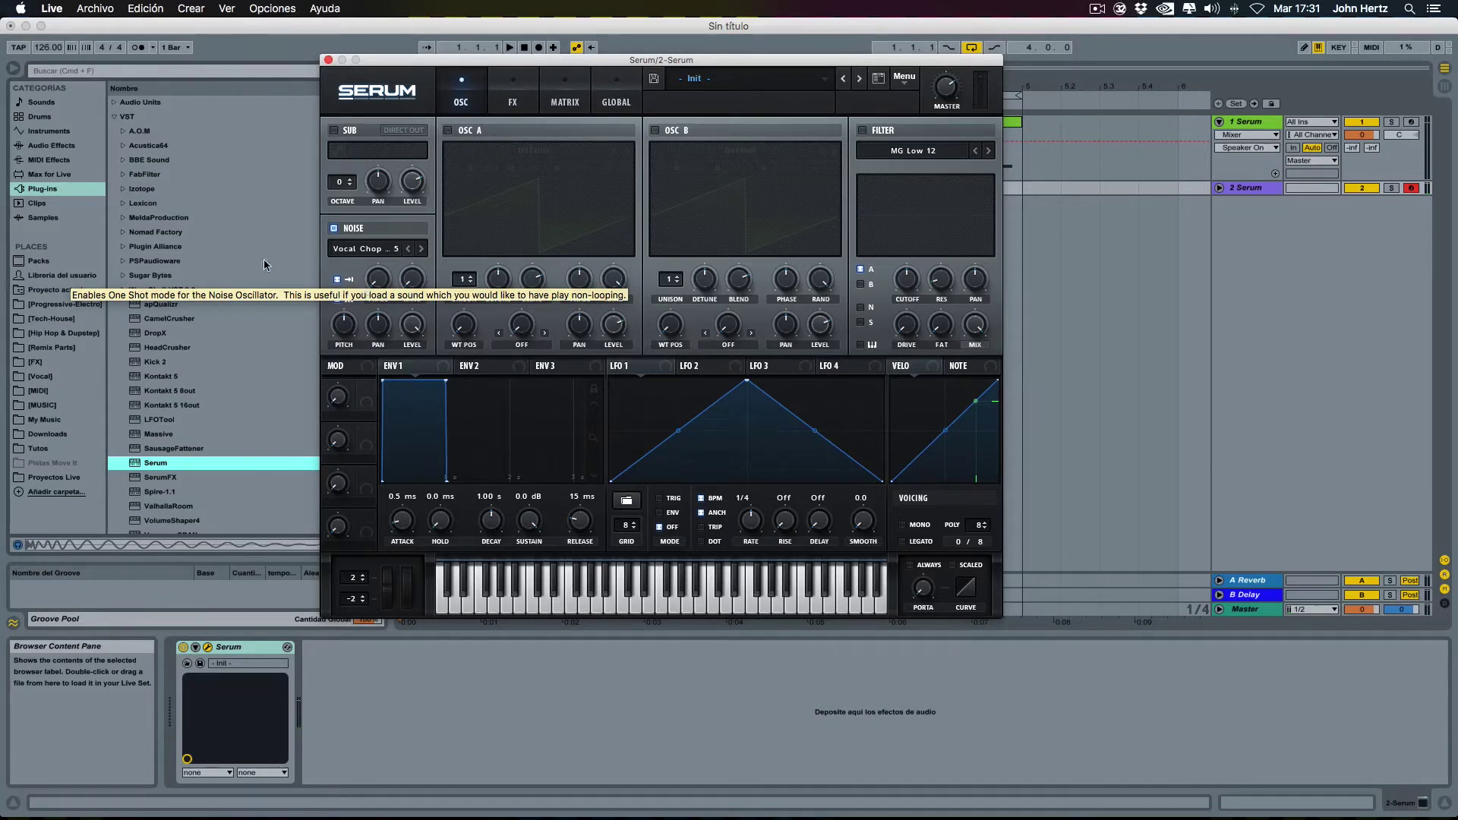
- Add the Spectrum audio effect after Serum and set its block size to 16384
left_click(51, 145)
scroll(265, 430, "down", 3)
left_click(239, 469)
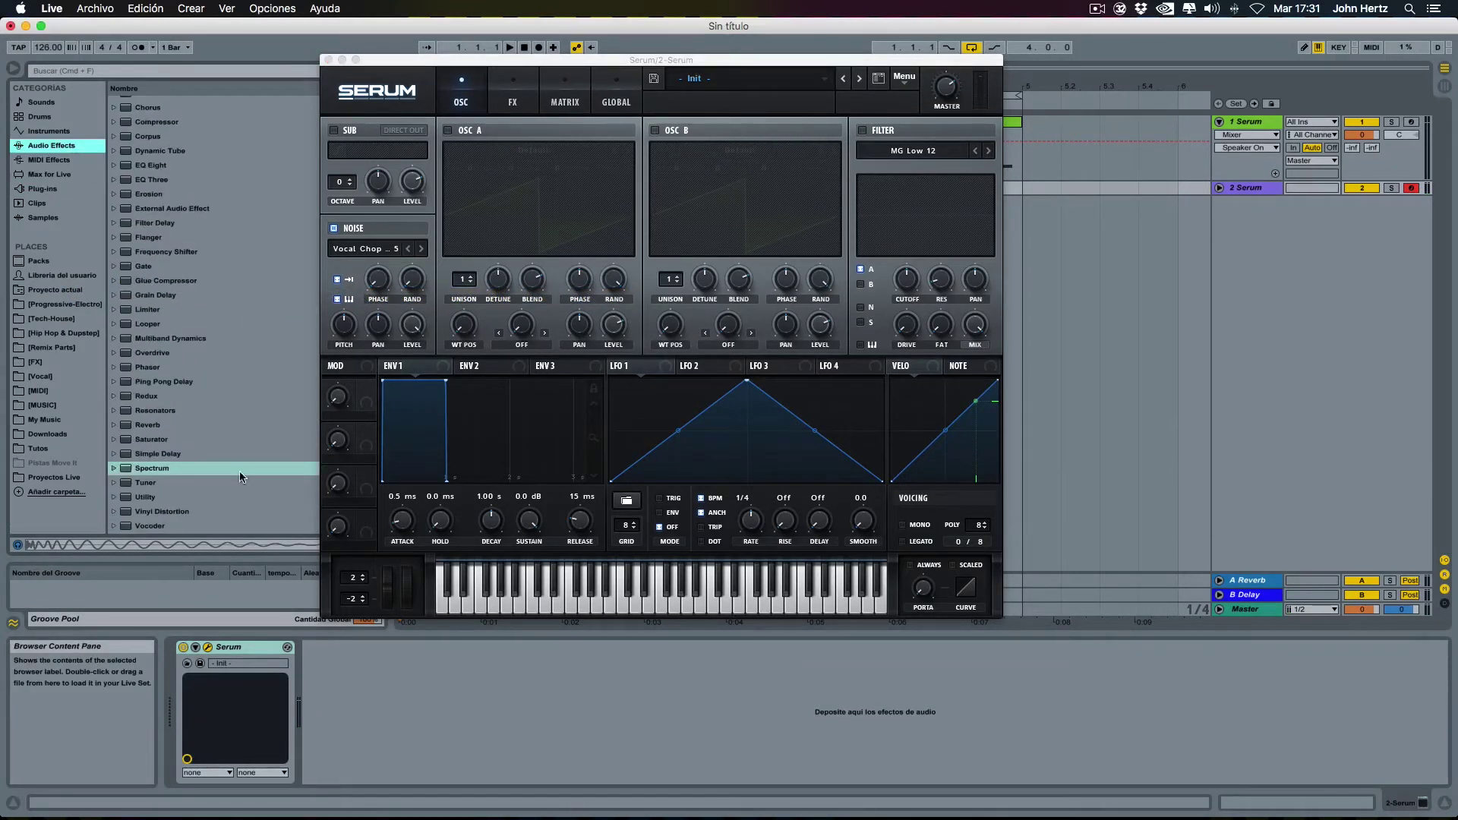
left_click_drag(140, 473, 354, 687)
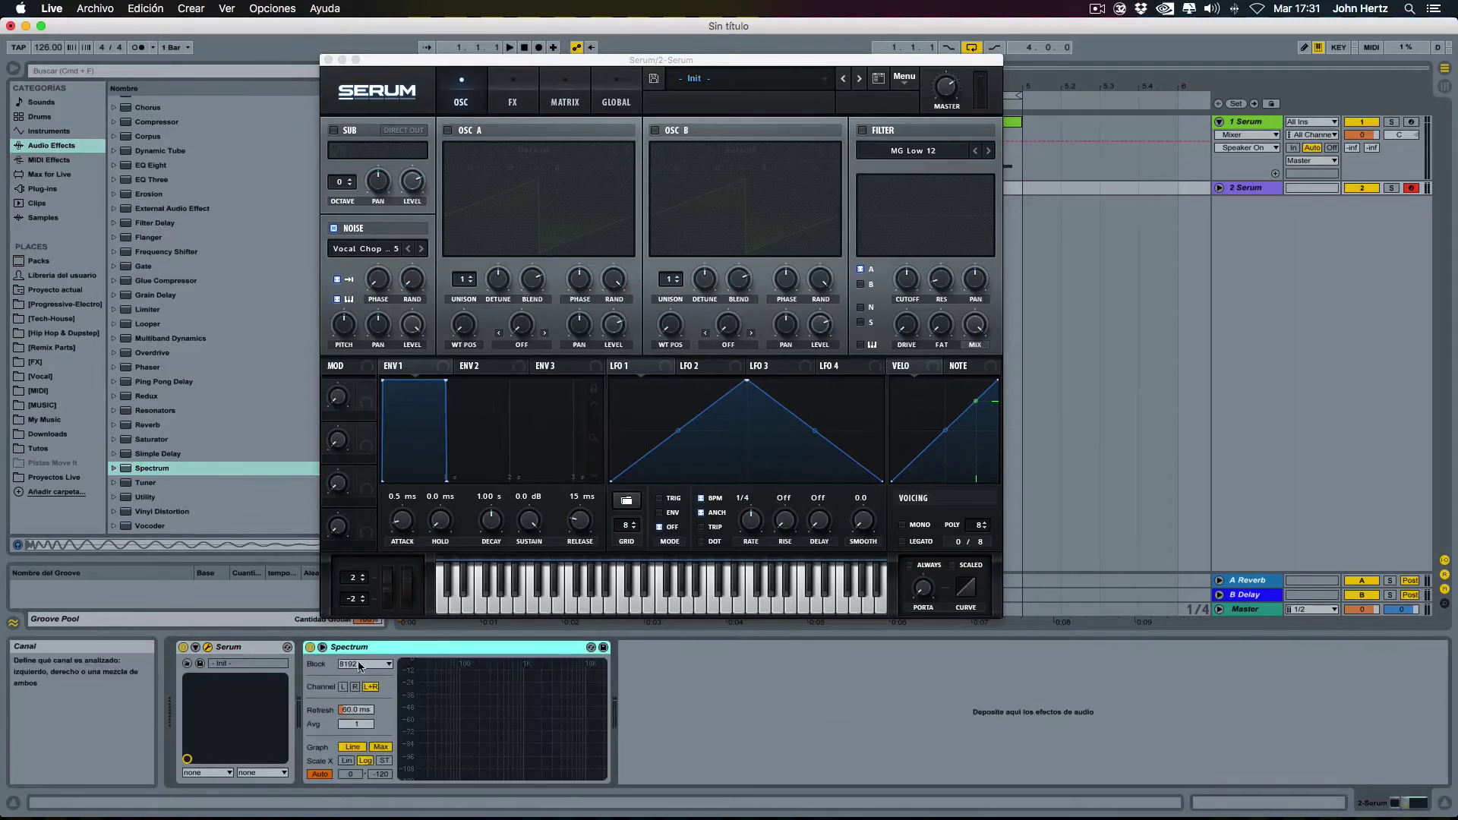
left_click(365, 664)
left_click(364, 706)
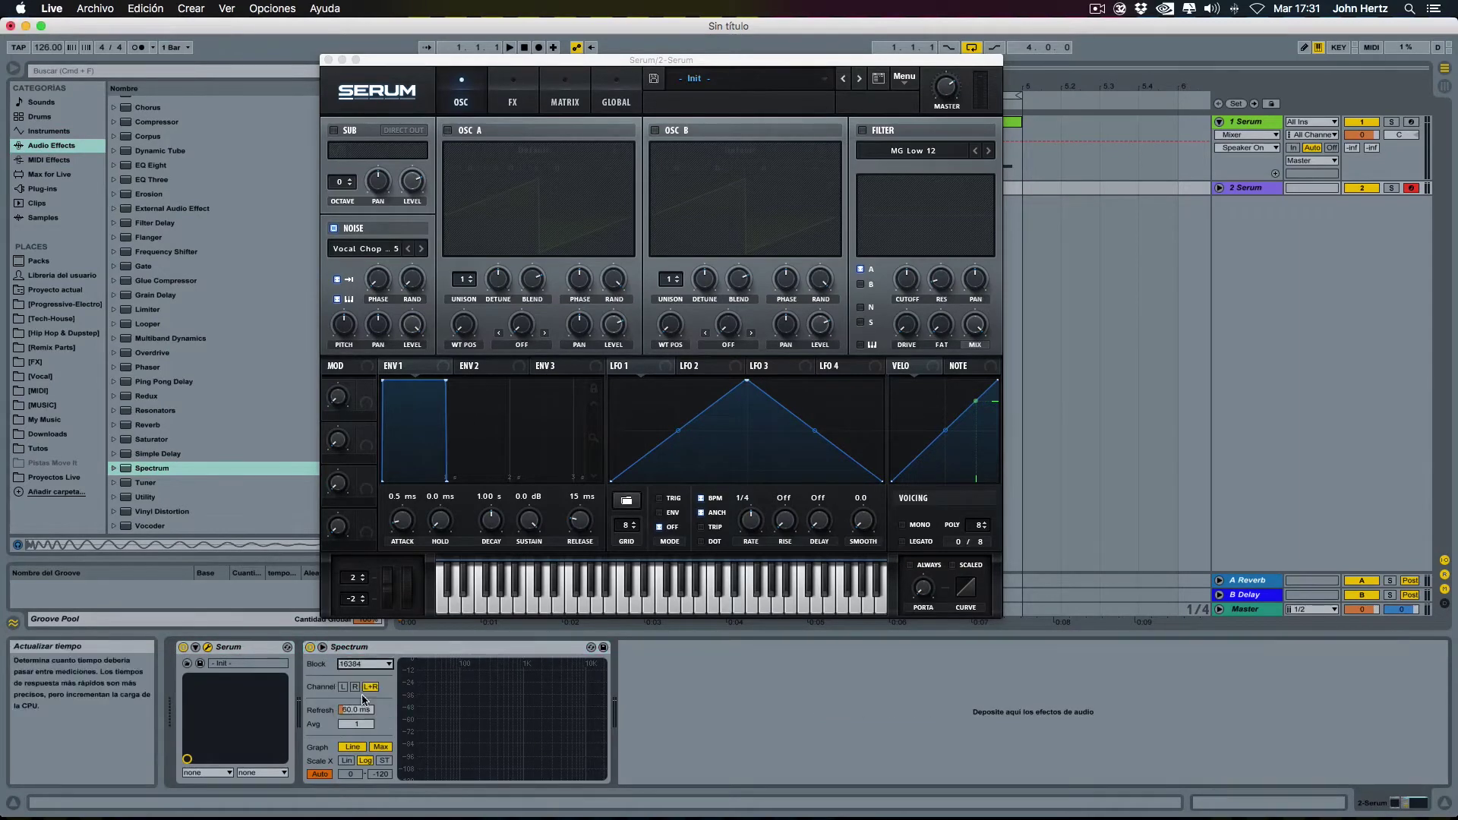
- Expand the Spectrum graph into the main view, enlarge it, and move the Serum window clear of it
left_click(322, 647)
left_click_drag(656, 59, 486, 6)
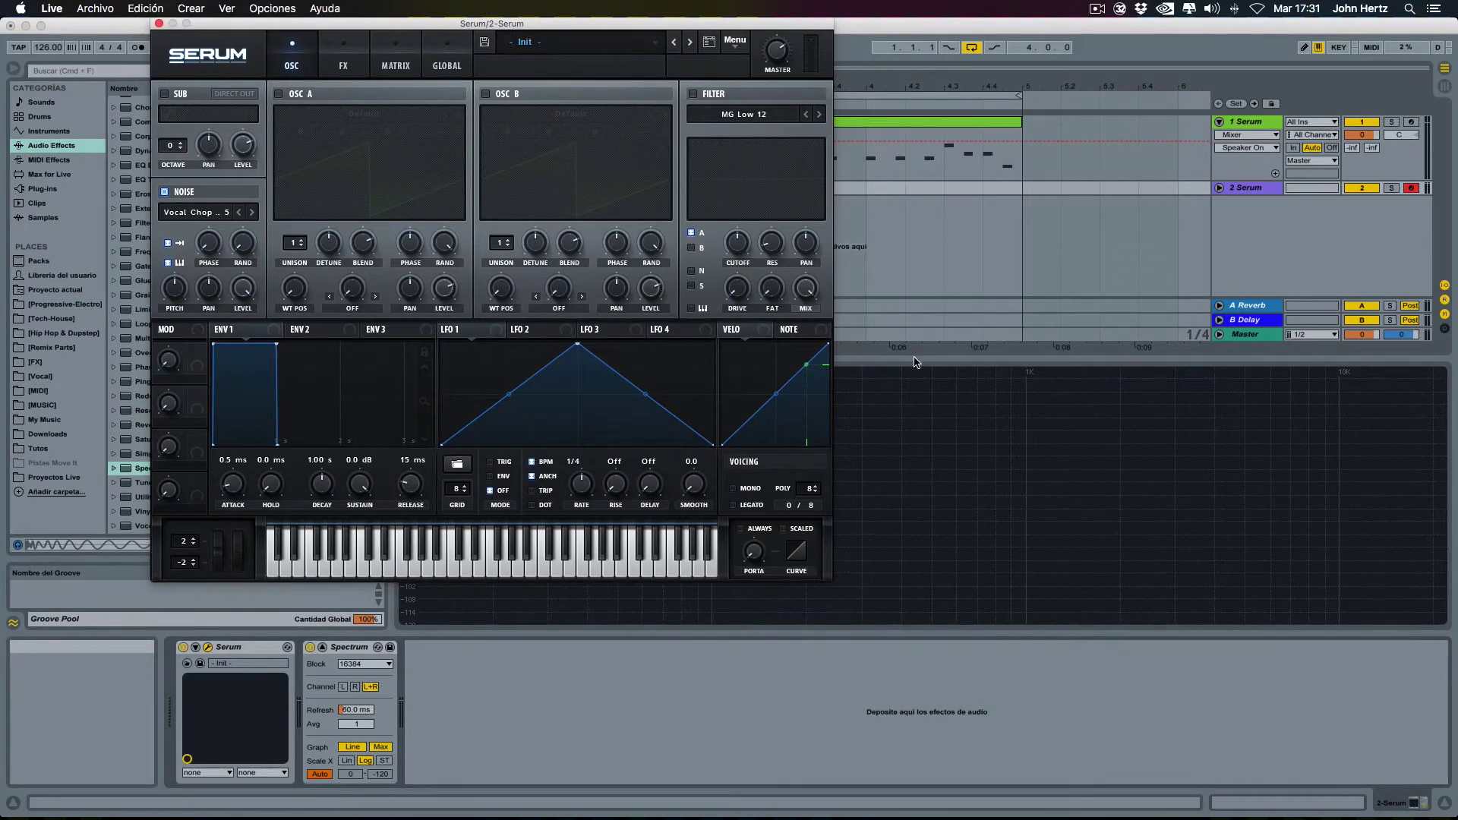
left_click_drag(710, 28, 493, 29)
left_click_drag(849, 359, 830, 141)
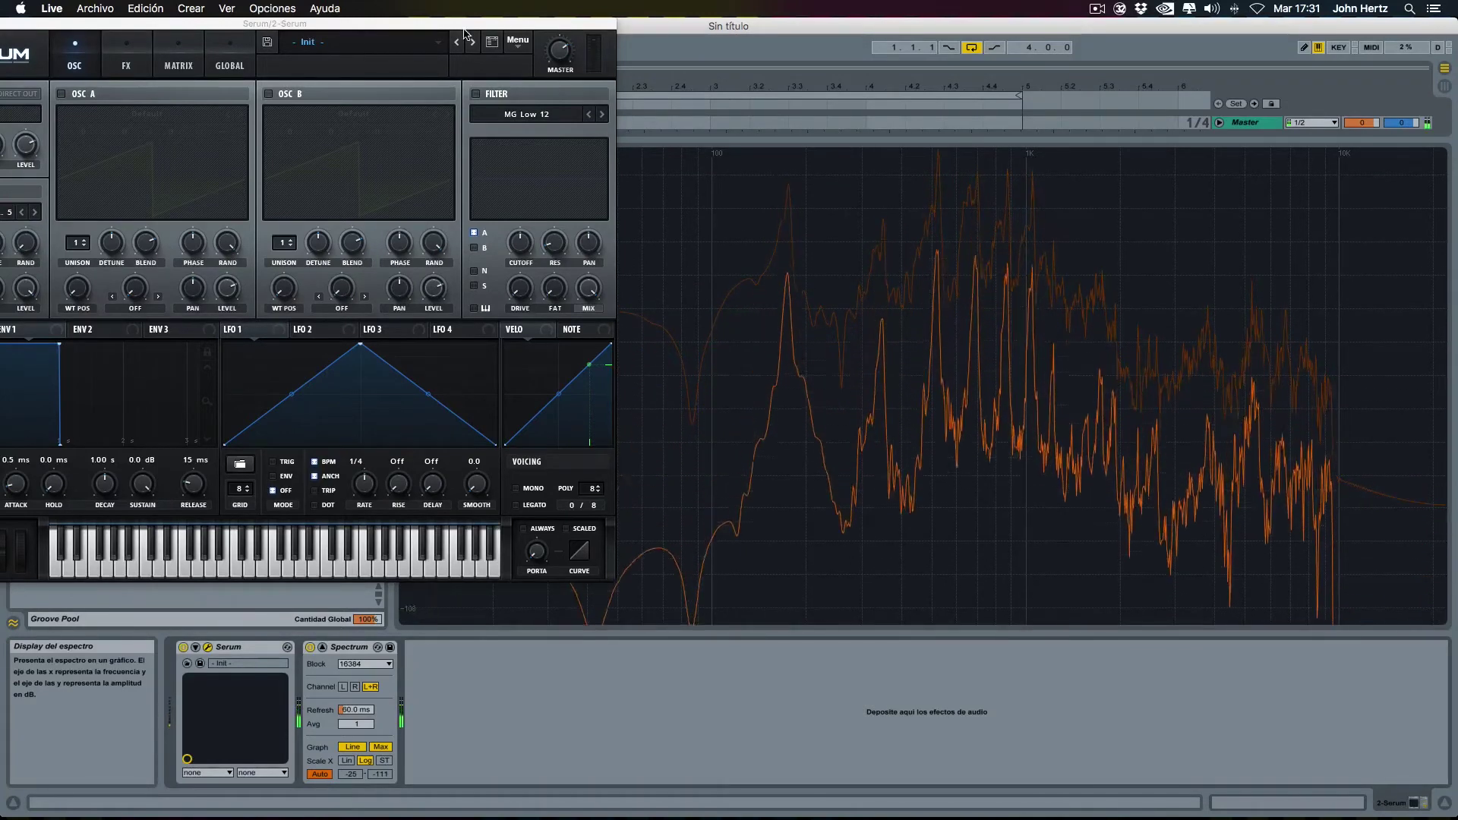
left_click_drag(462, 30, 551, 30)
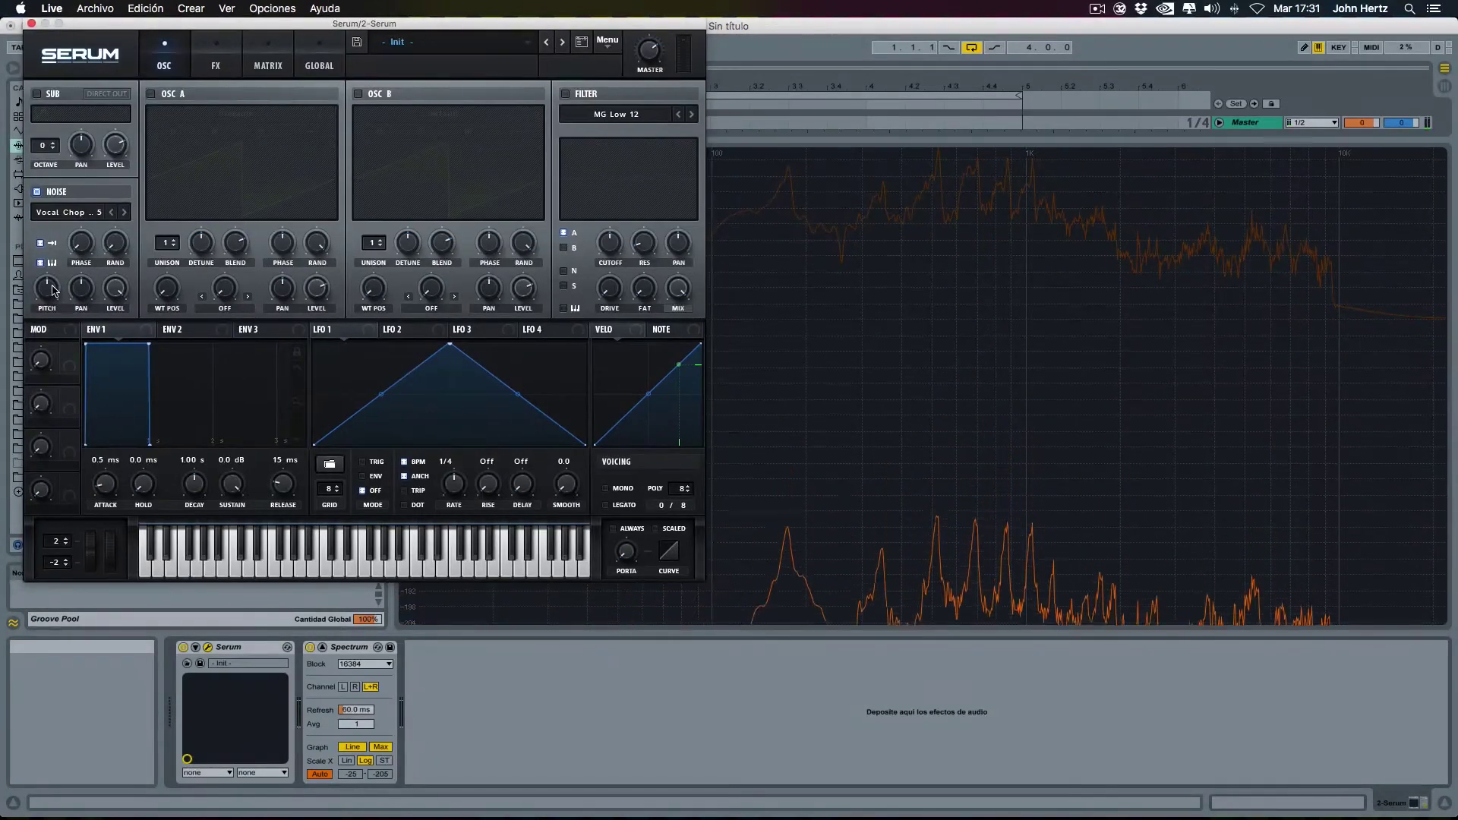
- Play notes on Serum and examine the lowest peak's frequency and pitch in the spectrum graph
scroll(53, 294, "down", 2)
key("a")
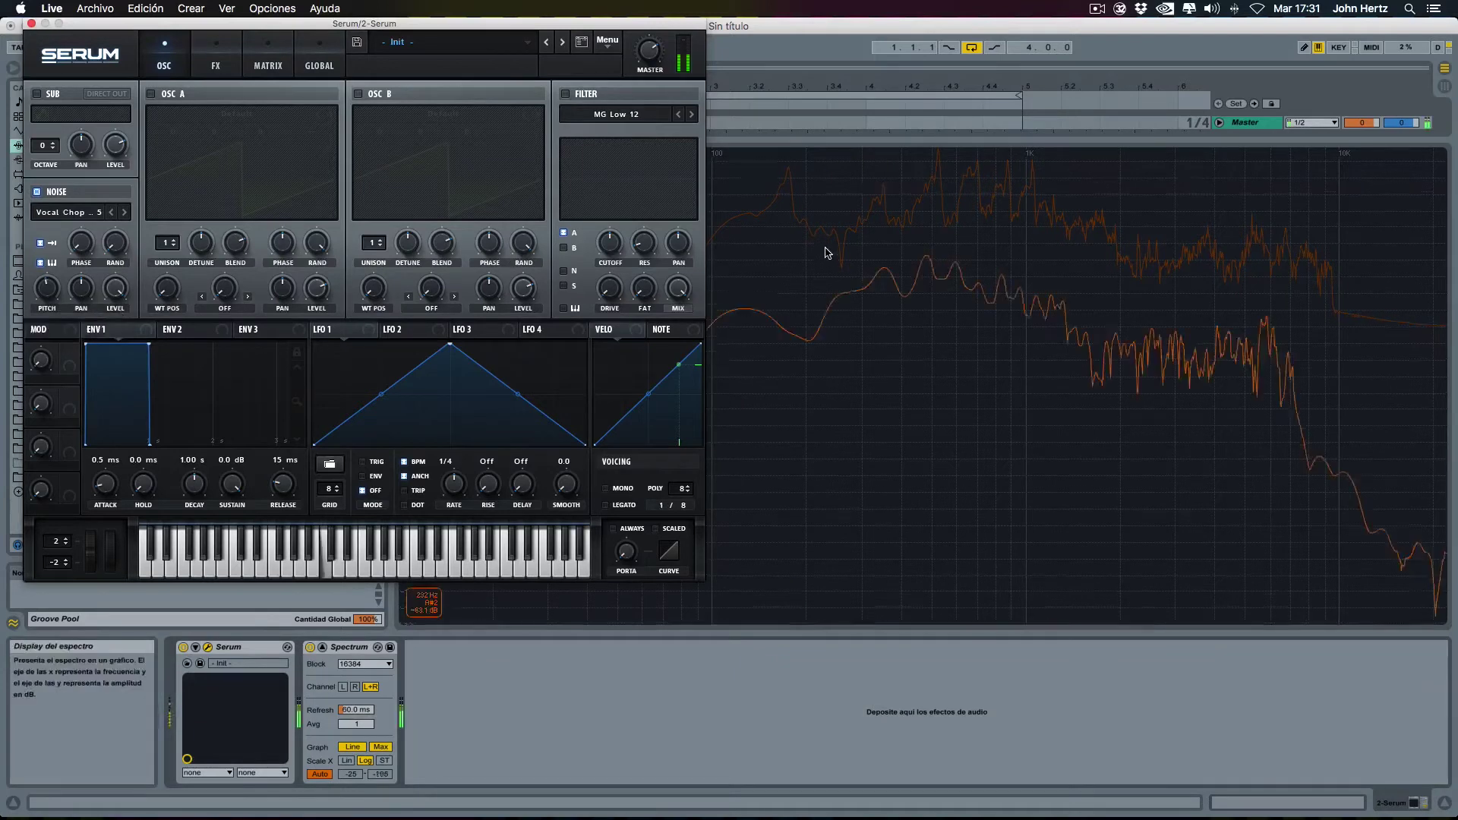
key("a")
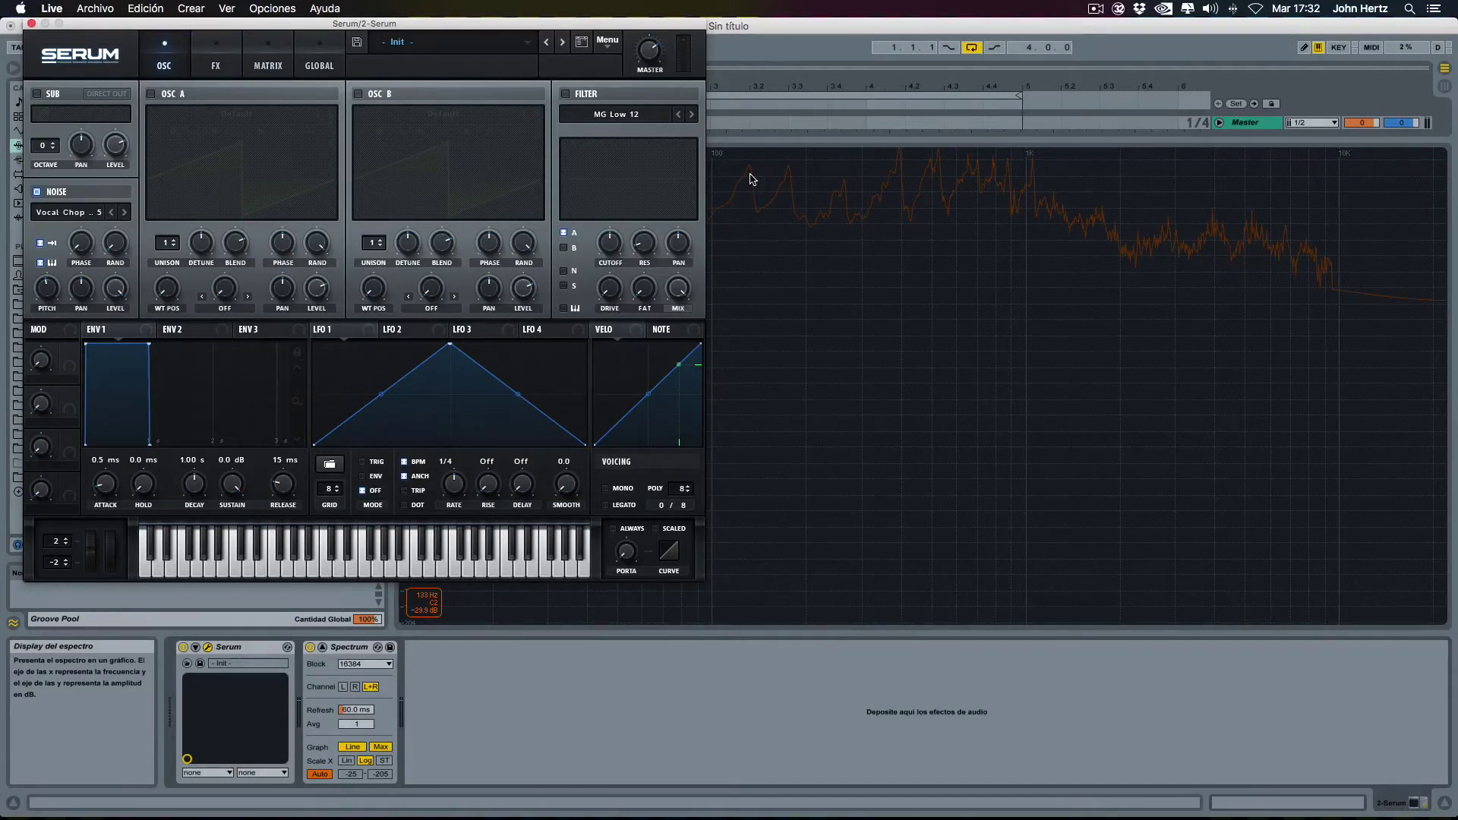
- Turn on oscillator A and load the E_Yeah wavetable from the Vowel category
left_click(150, 94)
left_click(264, 118)
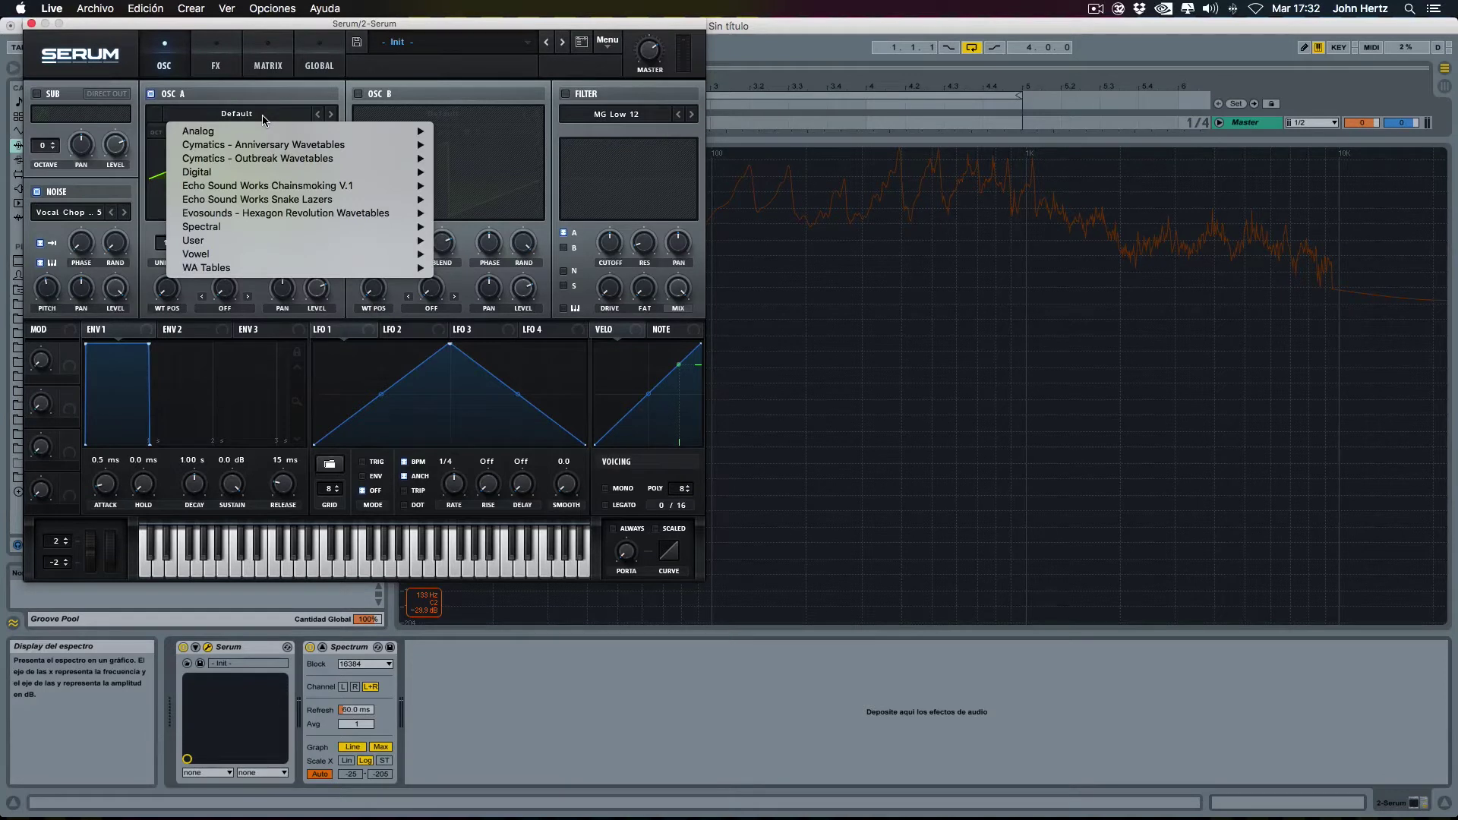
mouse_move(254, 258)
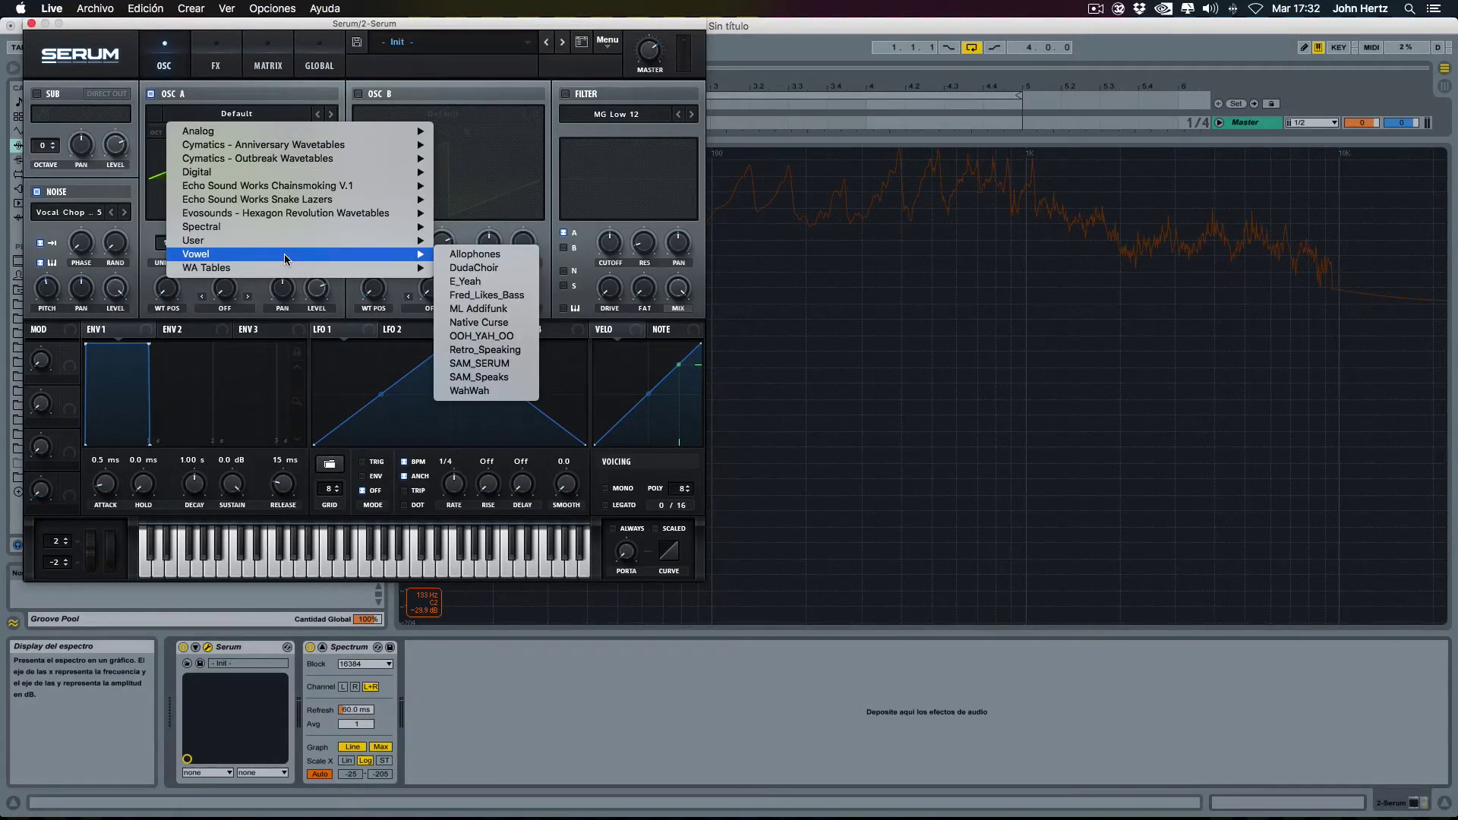
left_click(481, 284)
- Set oscillator A's unison to 5 voices
left_click(172, 238)
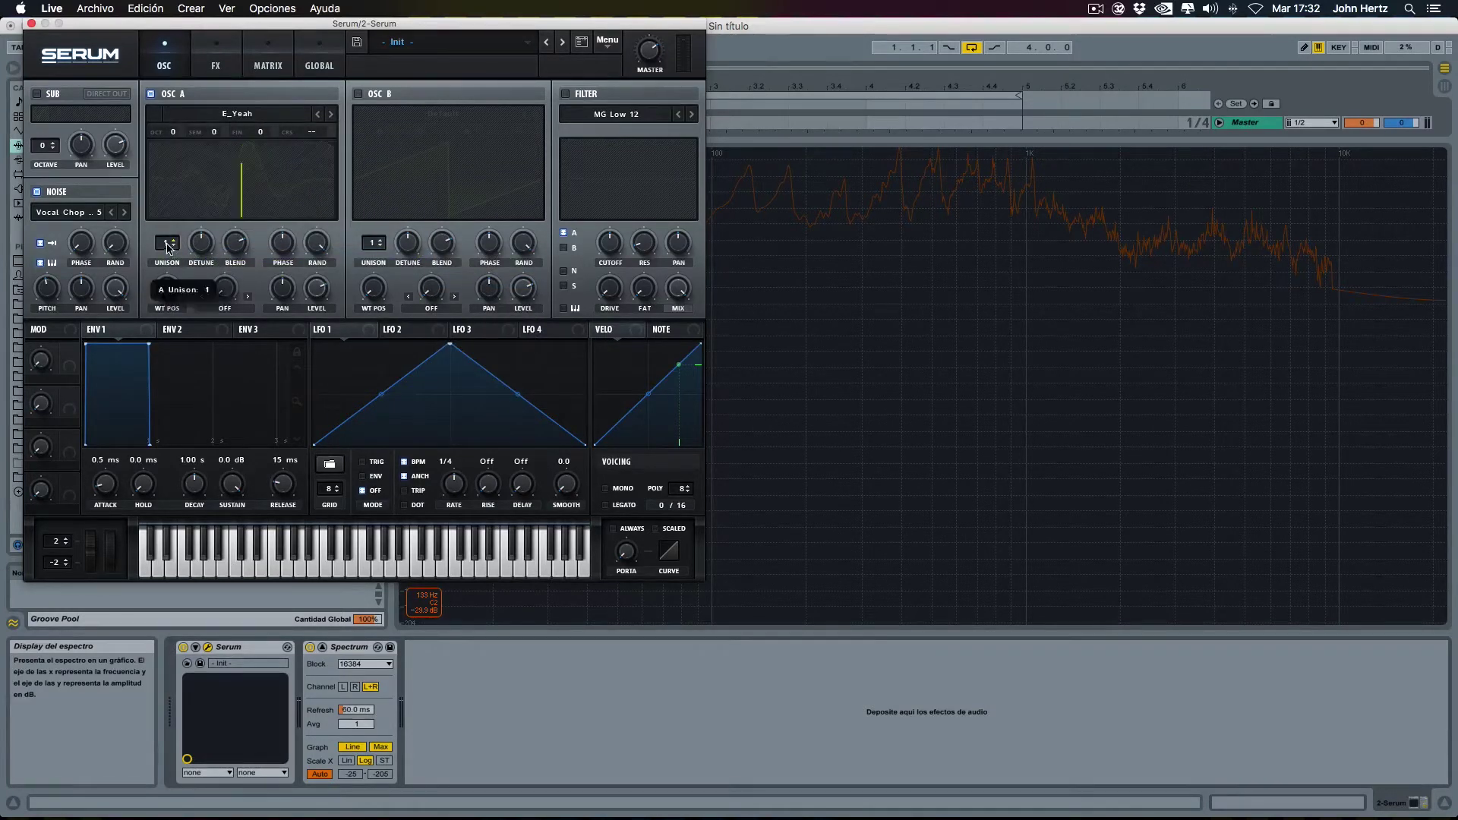
left_click_drag(172, 238, 214, 278)
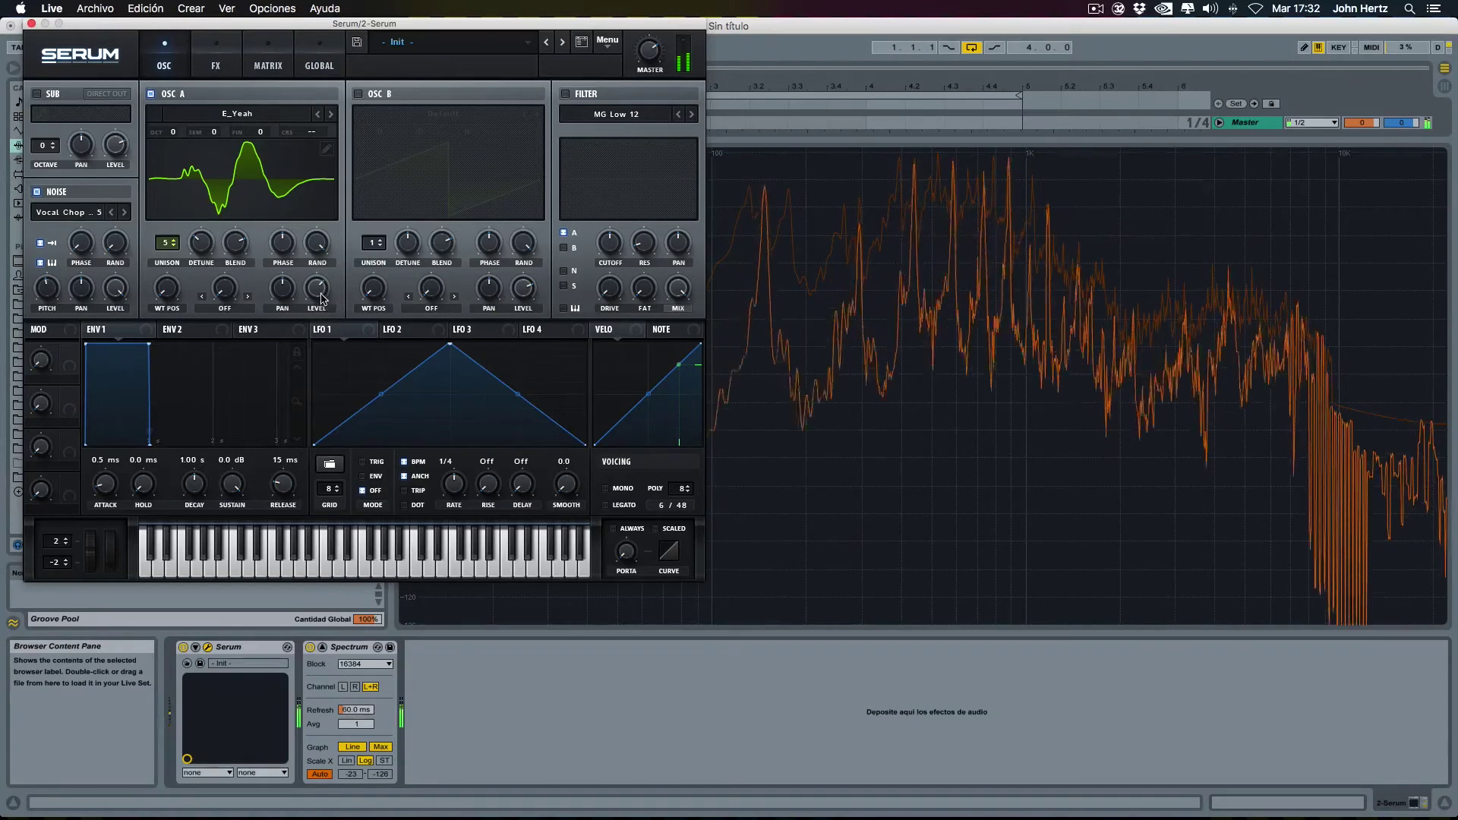
- Lower oscillator A's level and shape envelope 2 with a 972 ms decay and 20.51% sustain
left_click_drag(319, 296, 319, 309)
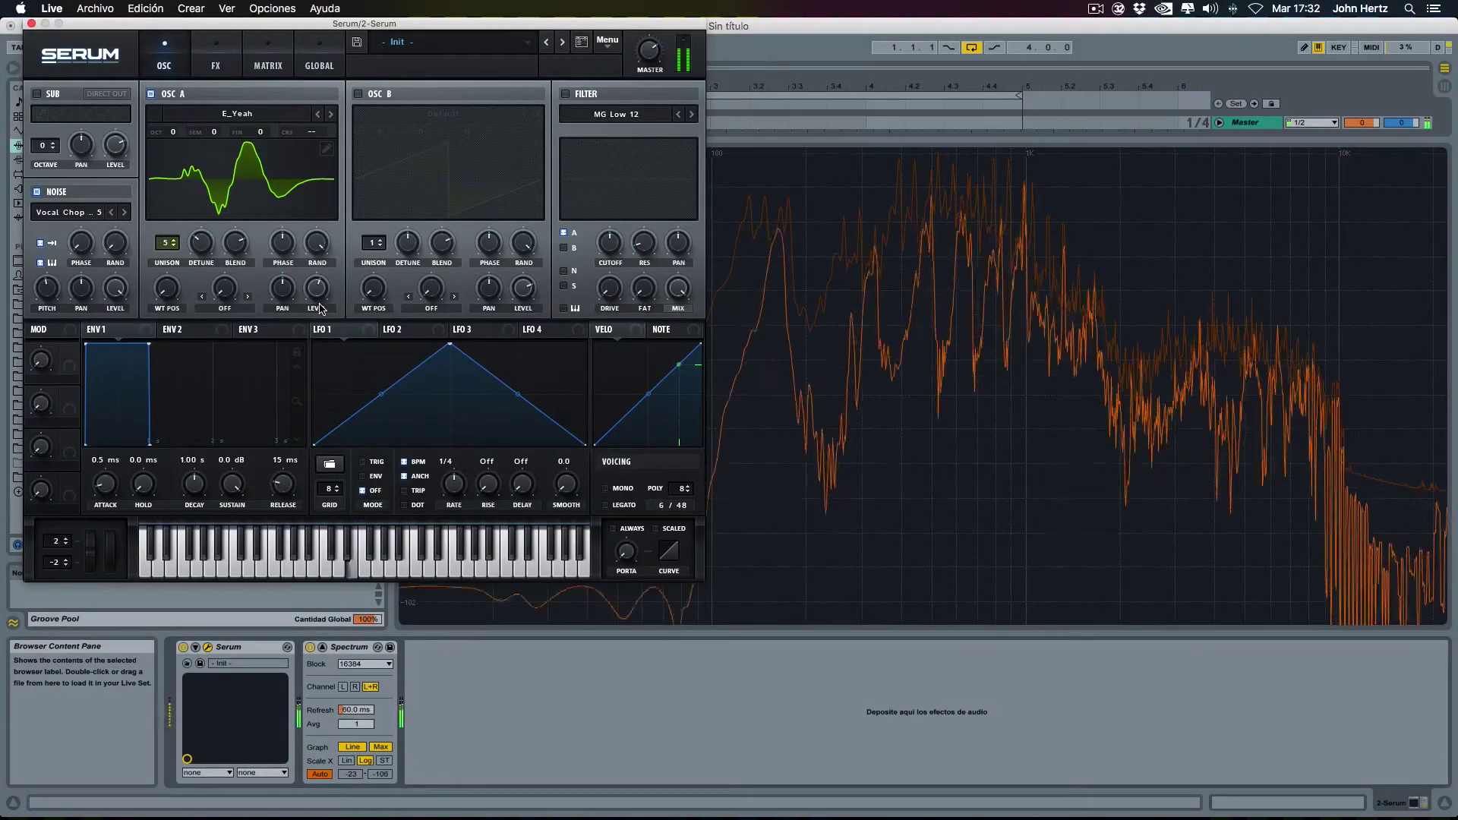
left_click_drag(149, 344, 148, 403)
left_click_drag(149, 406, 144, 421)
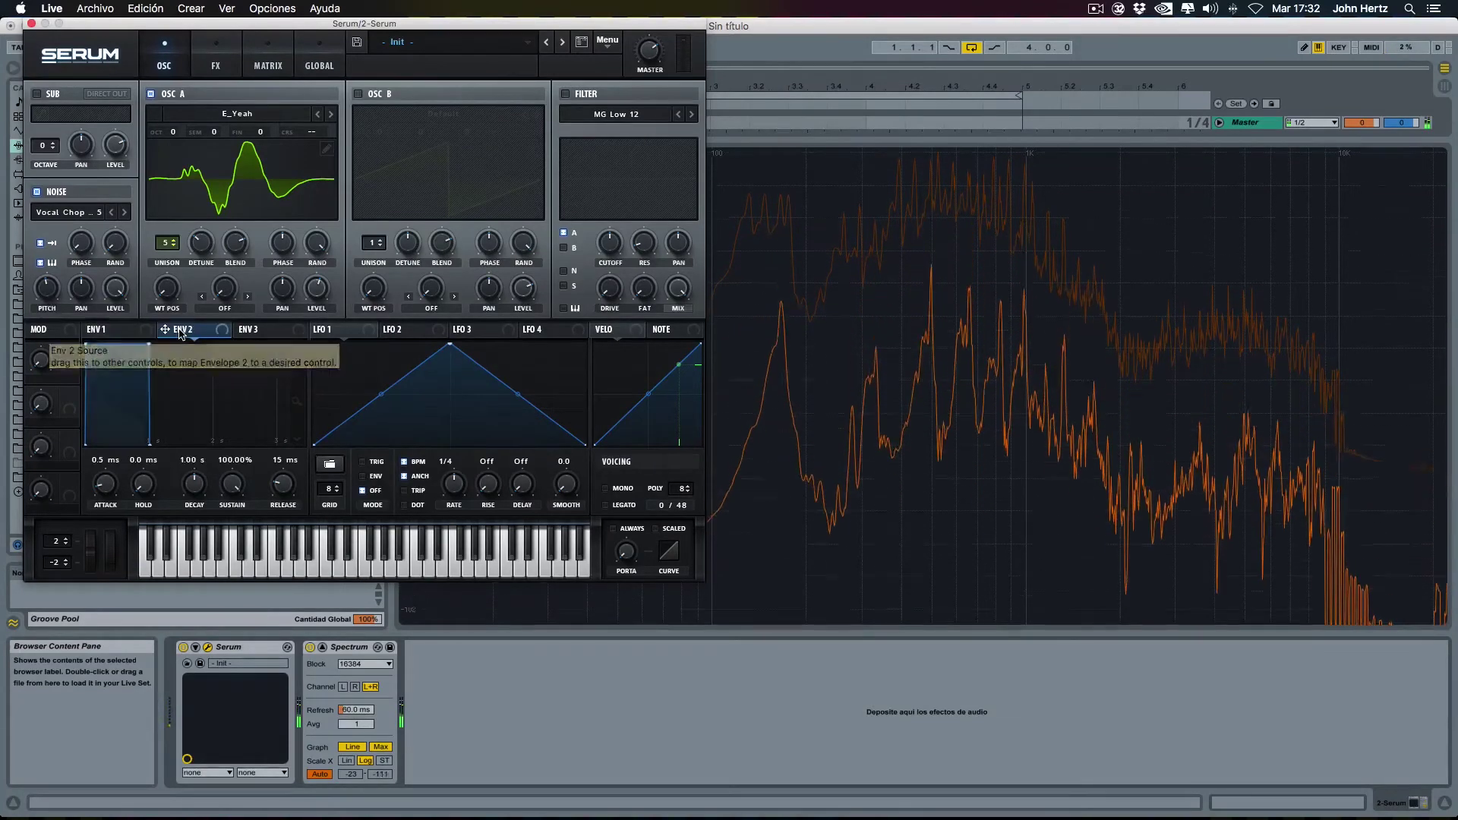
left_click(180, 331)
left_click_drag(148, 402, 149, 438)
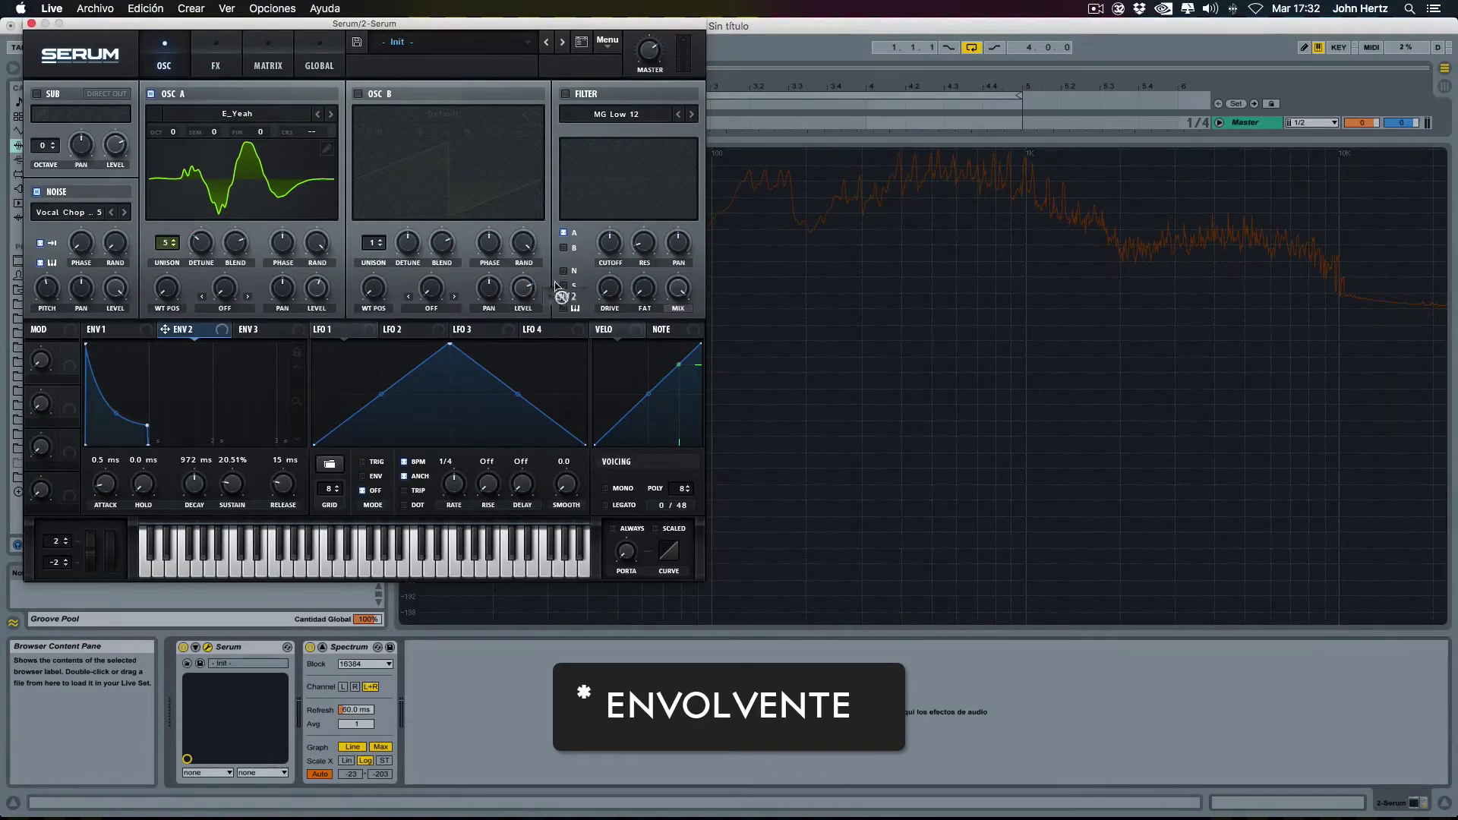
- Assign envelope 2 to the filter cutoff and turn on the MG Low 12 filter for oscillator A and the noise
left_click_drag(557, 285, 606, 245)
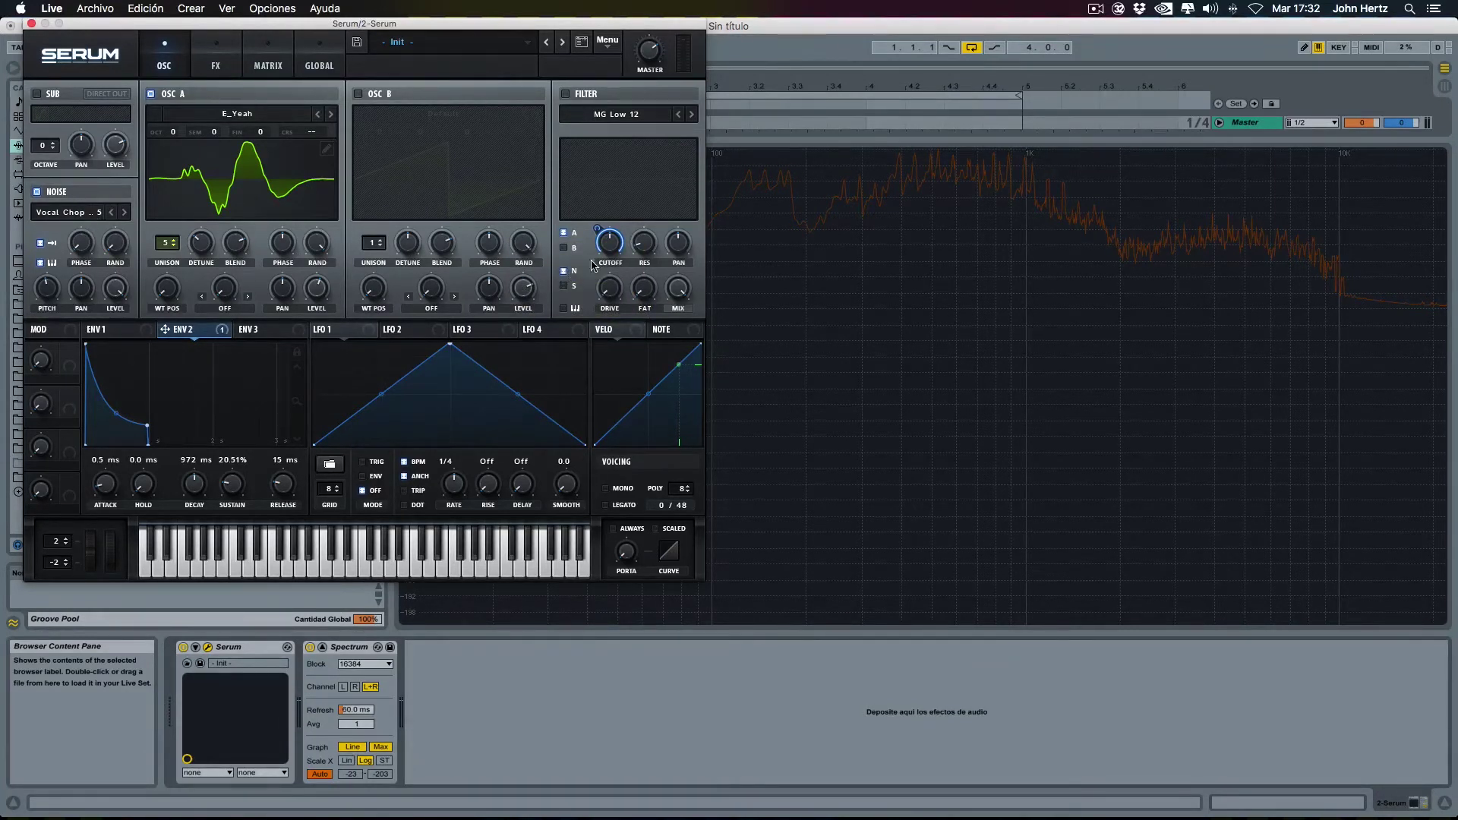
left_click(566, 95)
- Balance the filter cutoff against envelope 2's modulation amount while auditioning notes
left_click_drag(612, 243, 596, 223)
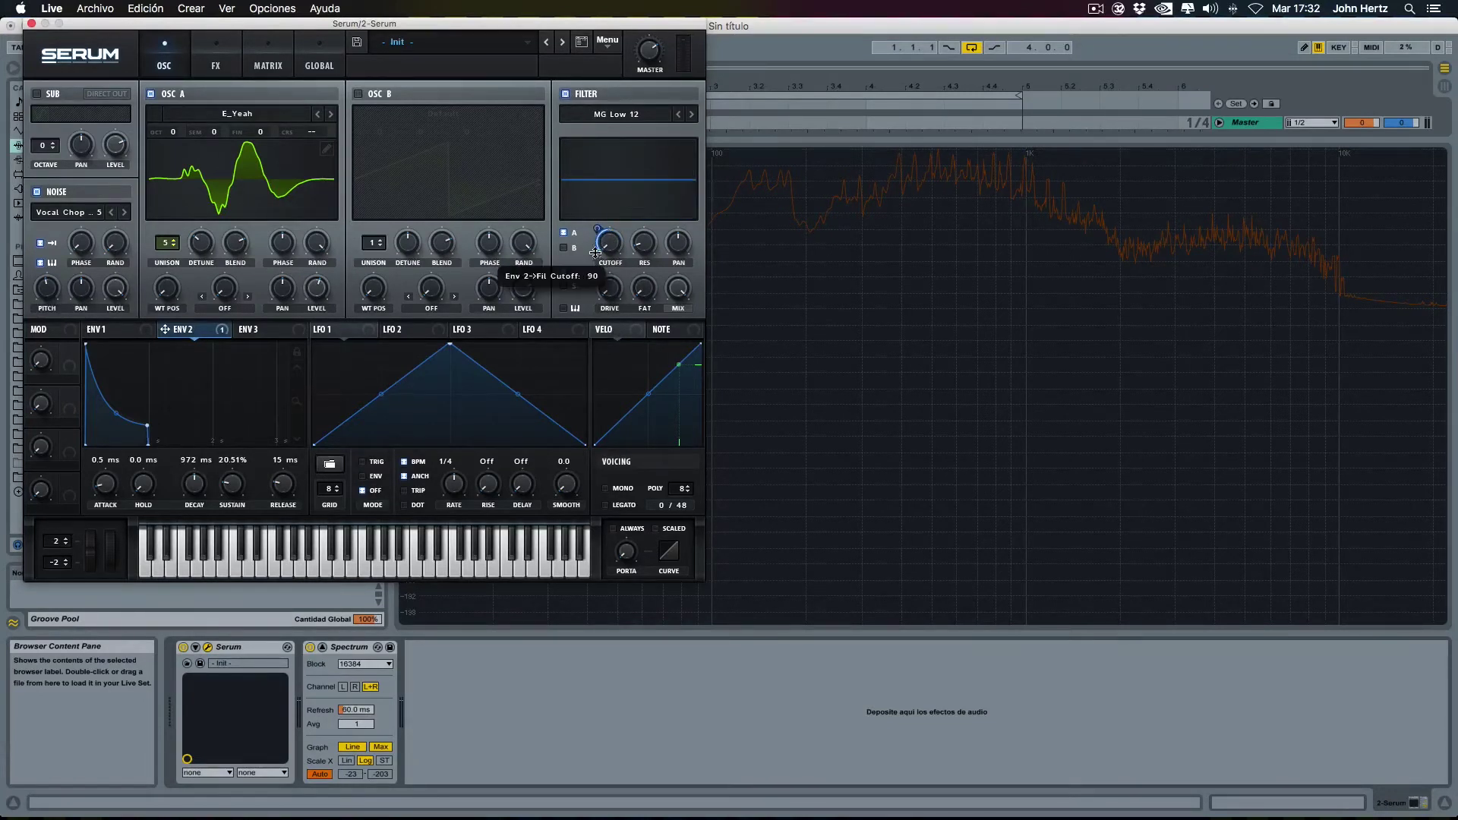
left_click_drag(603, 331, 599, 285)
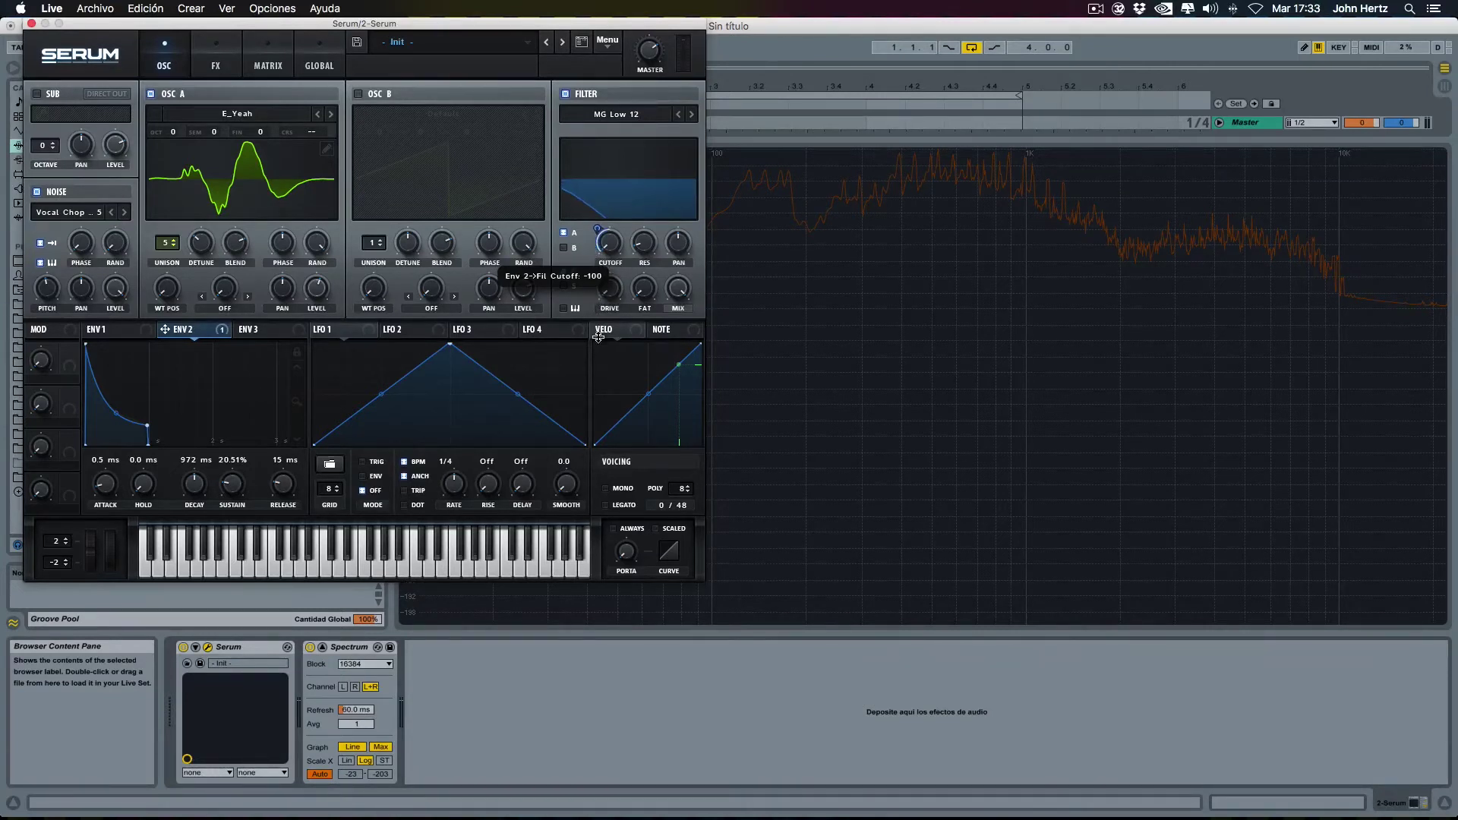
left_click_drag(588, 412, 591, 403)
left_click_drag(593, 231, 611, 186)
key("d")
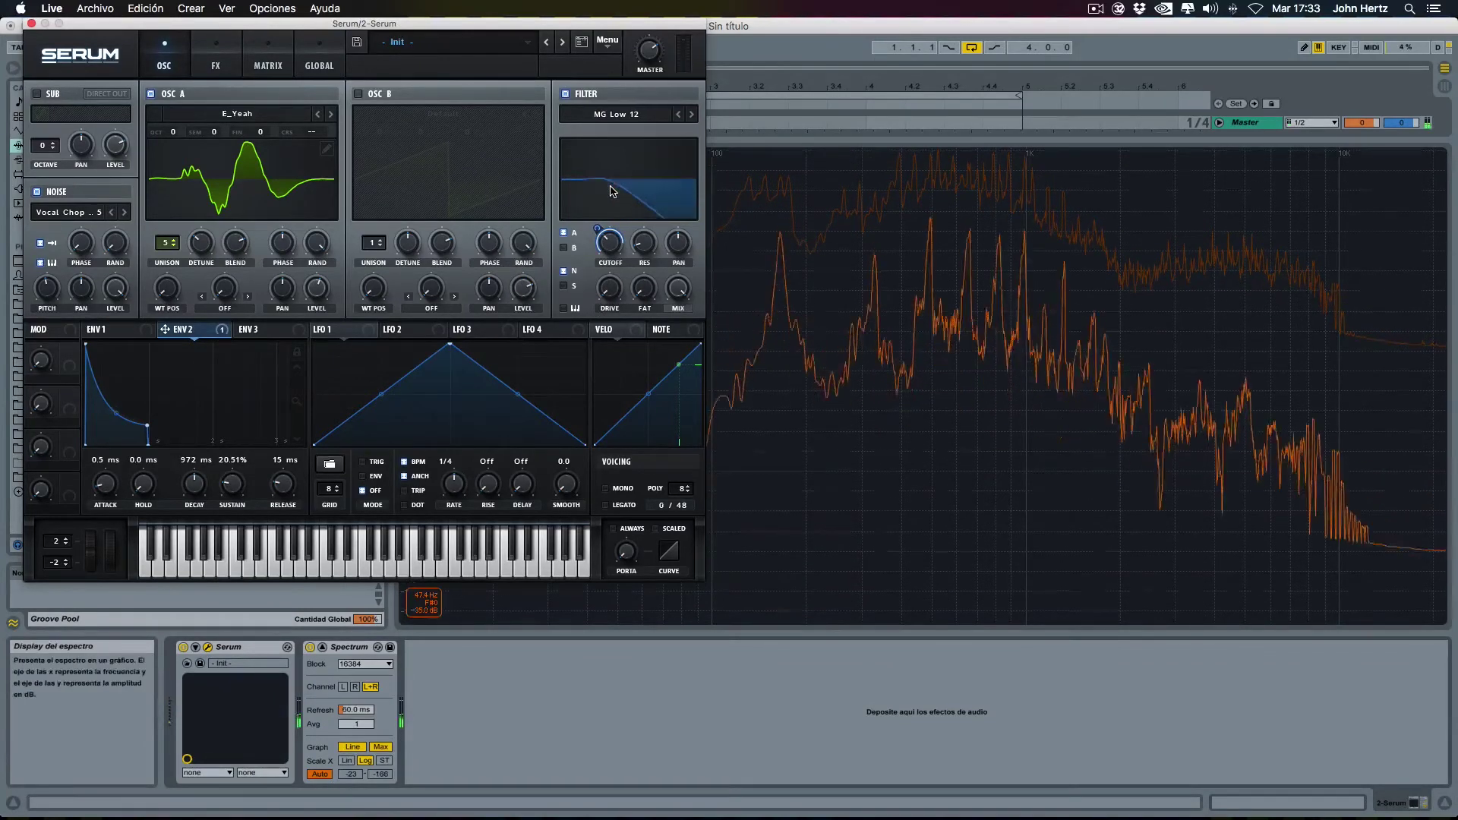
left_click_drag(612, 242, 607, 129)
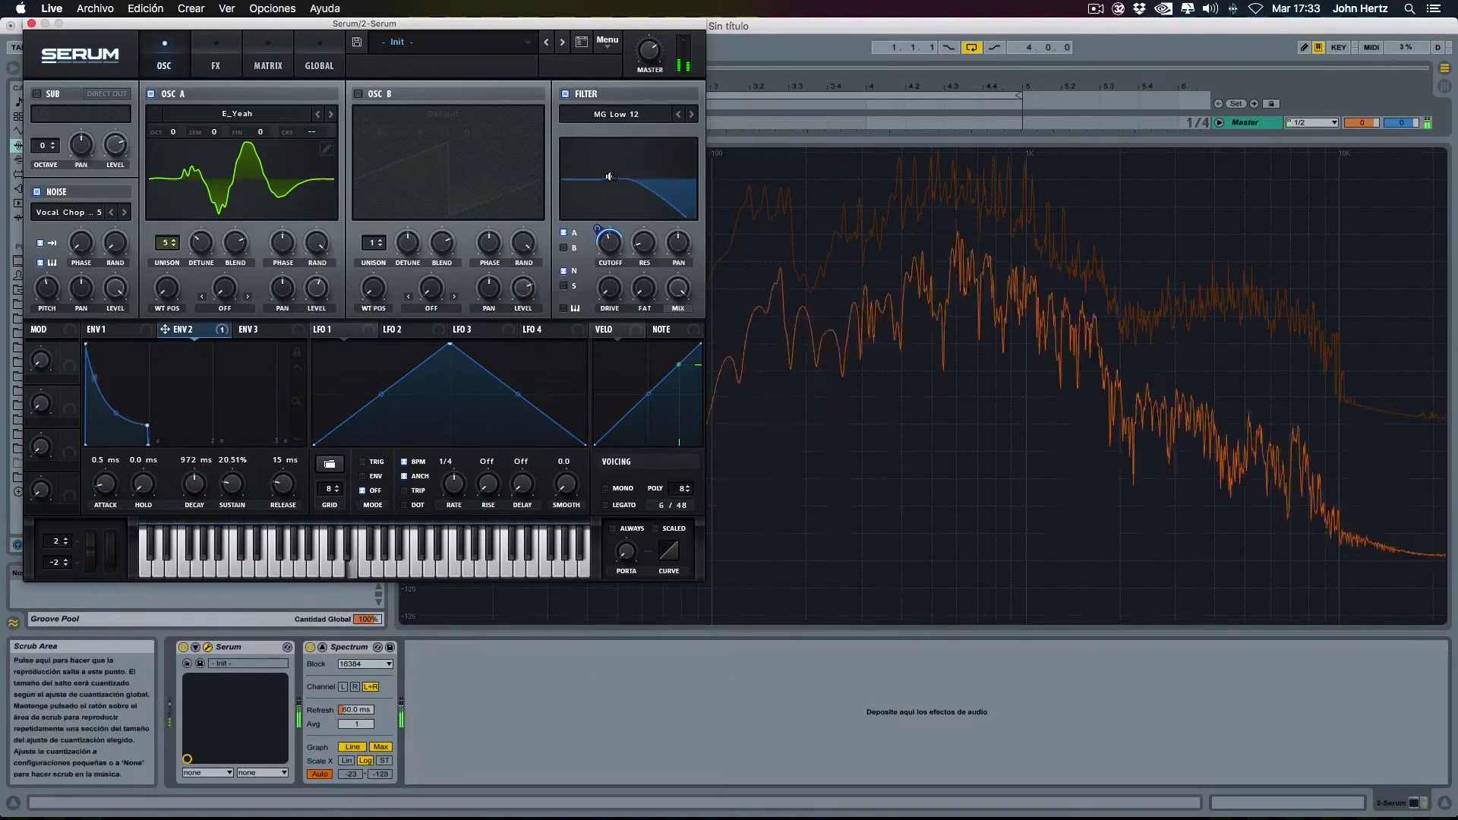
left_click_drag(597, 229, 600, 183)
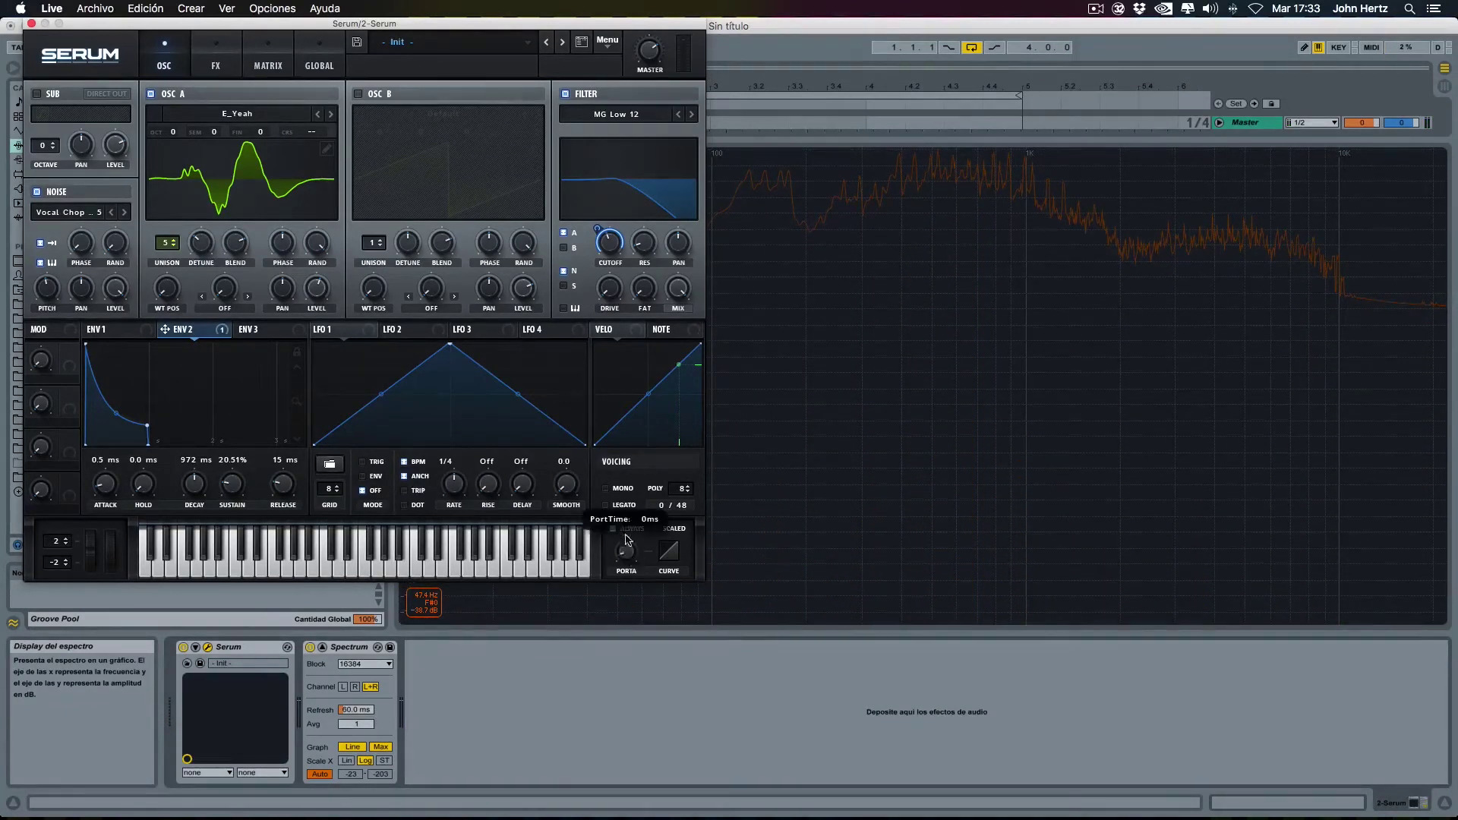
- Switch Serum's voicing to mono with portamento set to always
left_click_drag(623, 501, 621, 493)
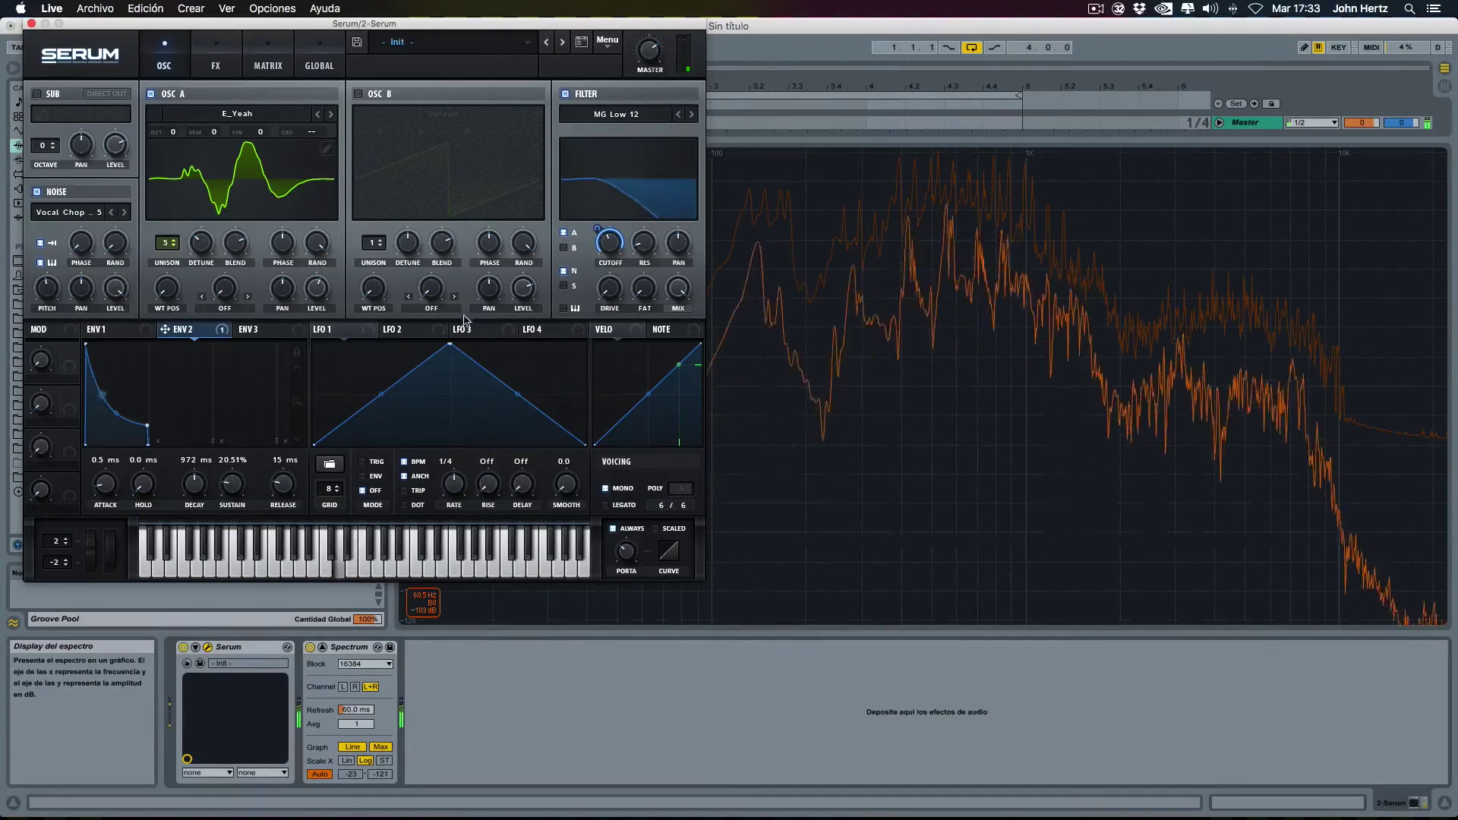
- Add a Sin Fold distortion effect, adjust its drive, set its mix to 17%, and audition the result
left_click(217, 65)
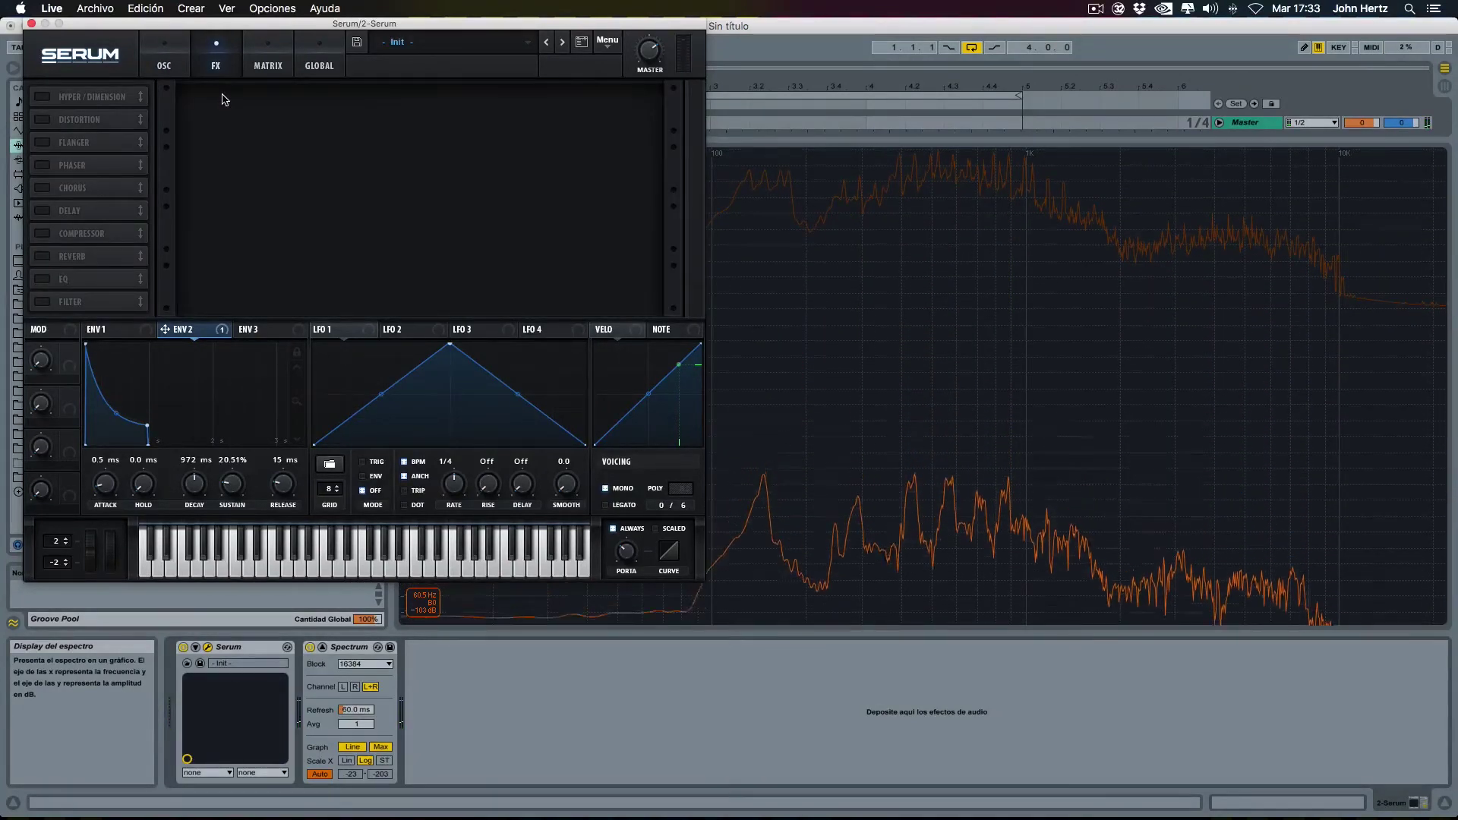
left_click(82, 122)
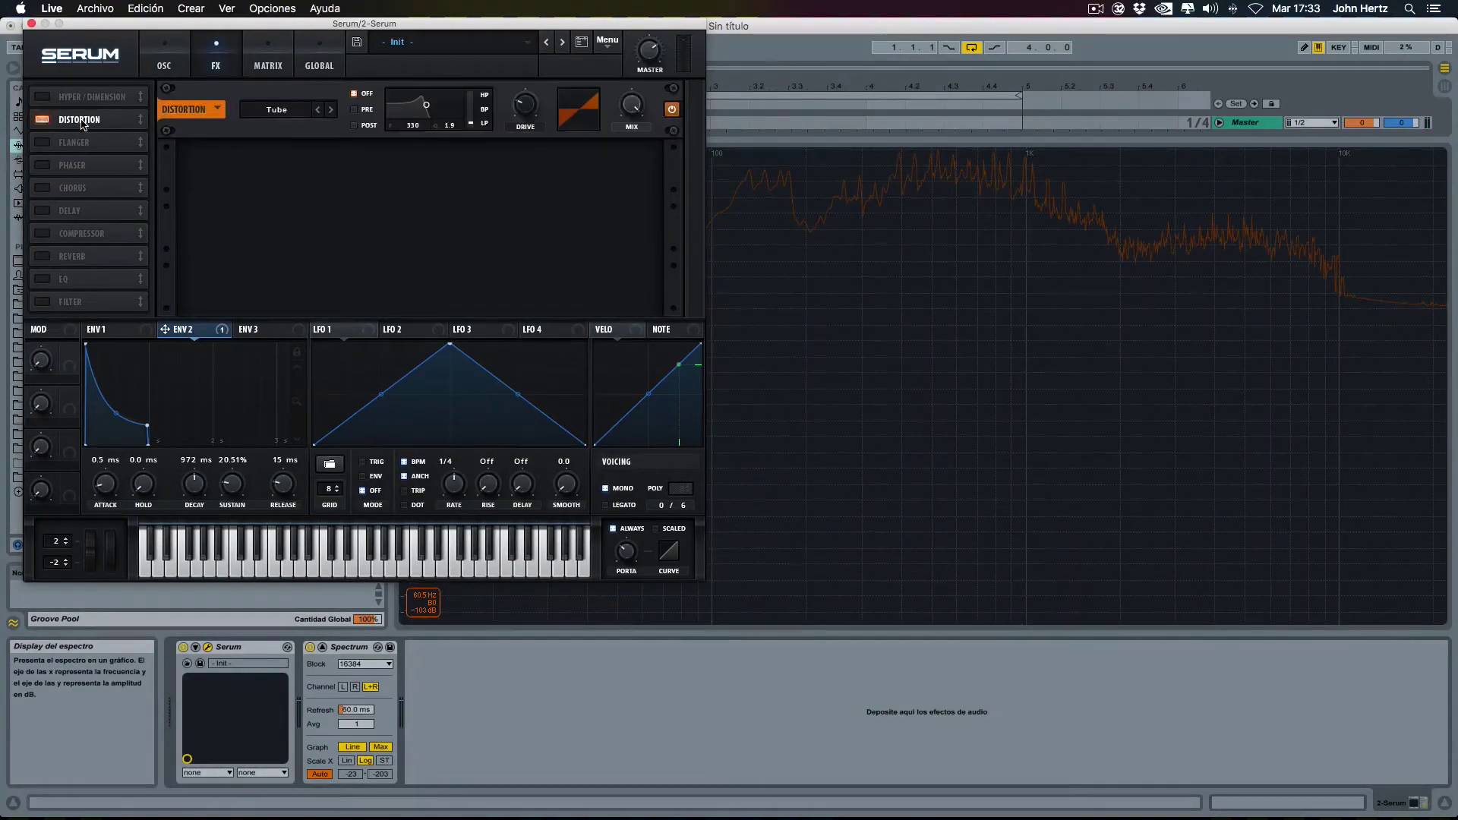
left_click(277, 110)
left_click(319, 211)
left_click_drag(530, 111, 532, 128)
left_click_drag(627, 108, 626, 120)
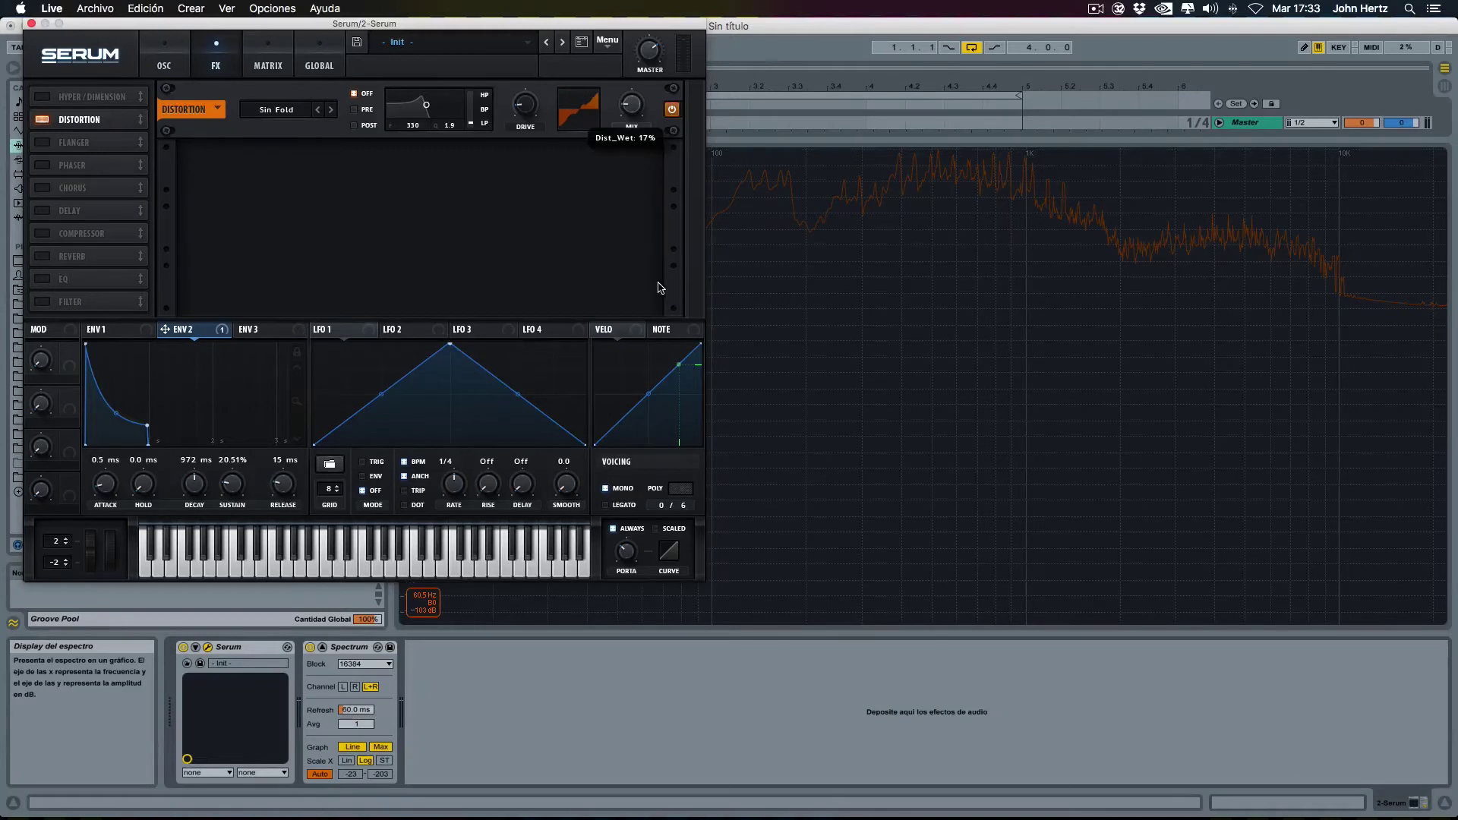
key("f")
key("f")
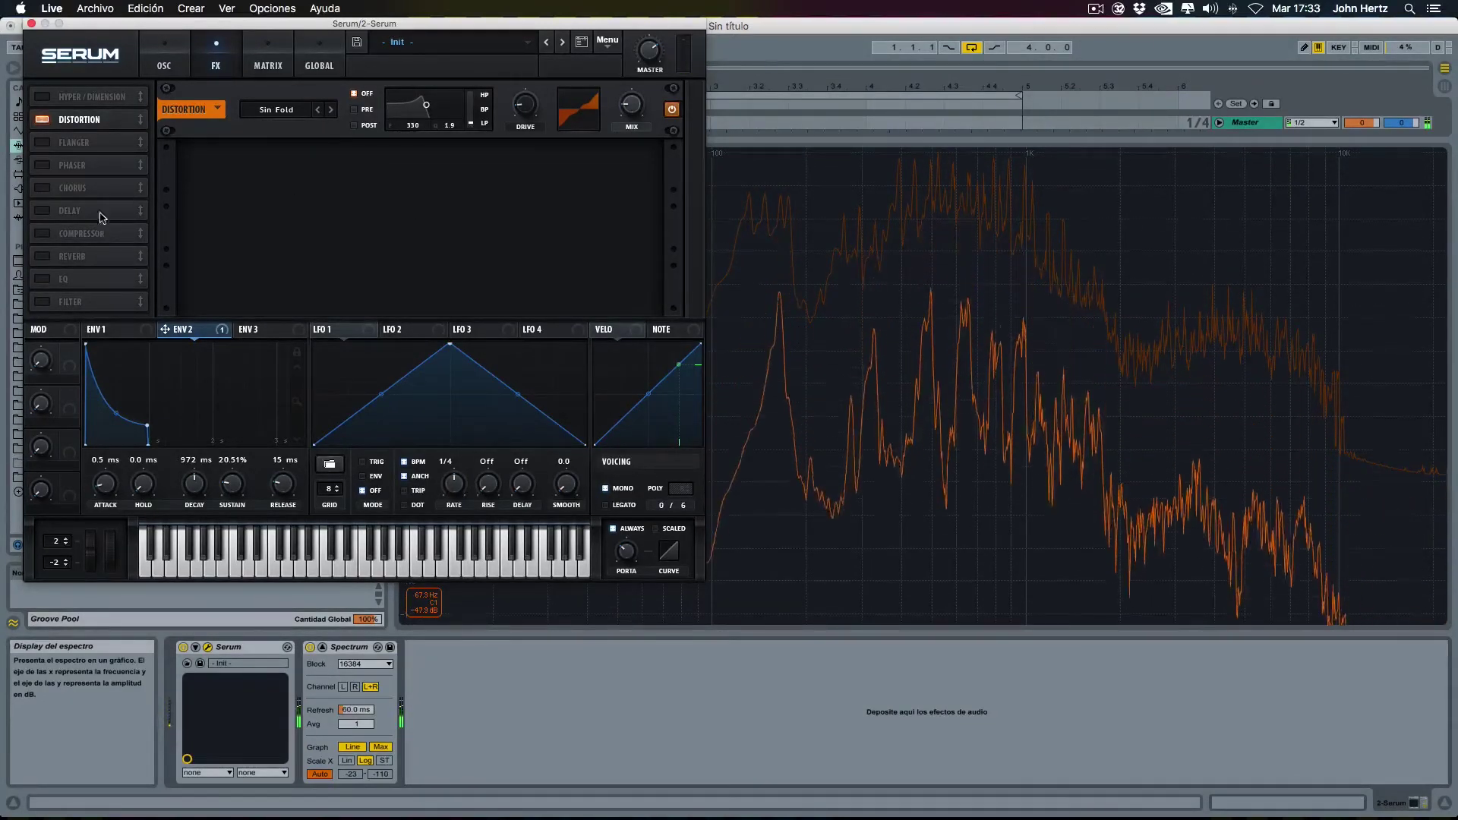
- Add a delay effect with 22% feedback and a reduced mix, and turn on a Hall reverb
left_click(73, 211)
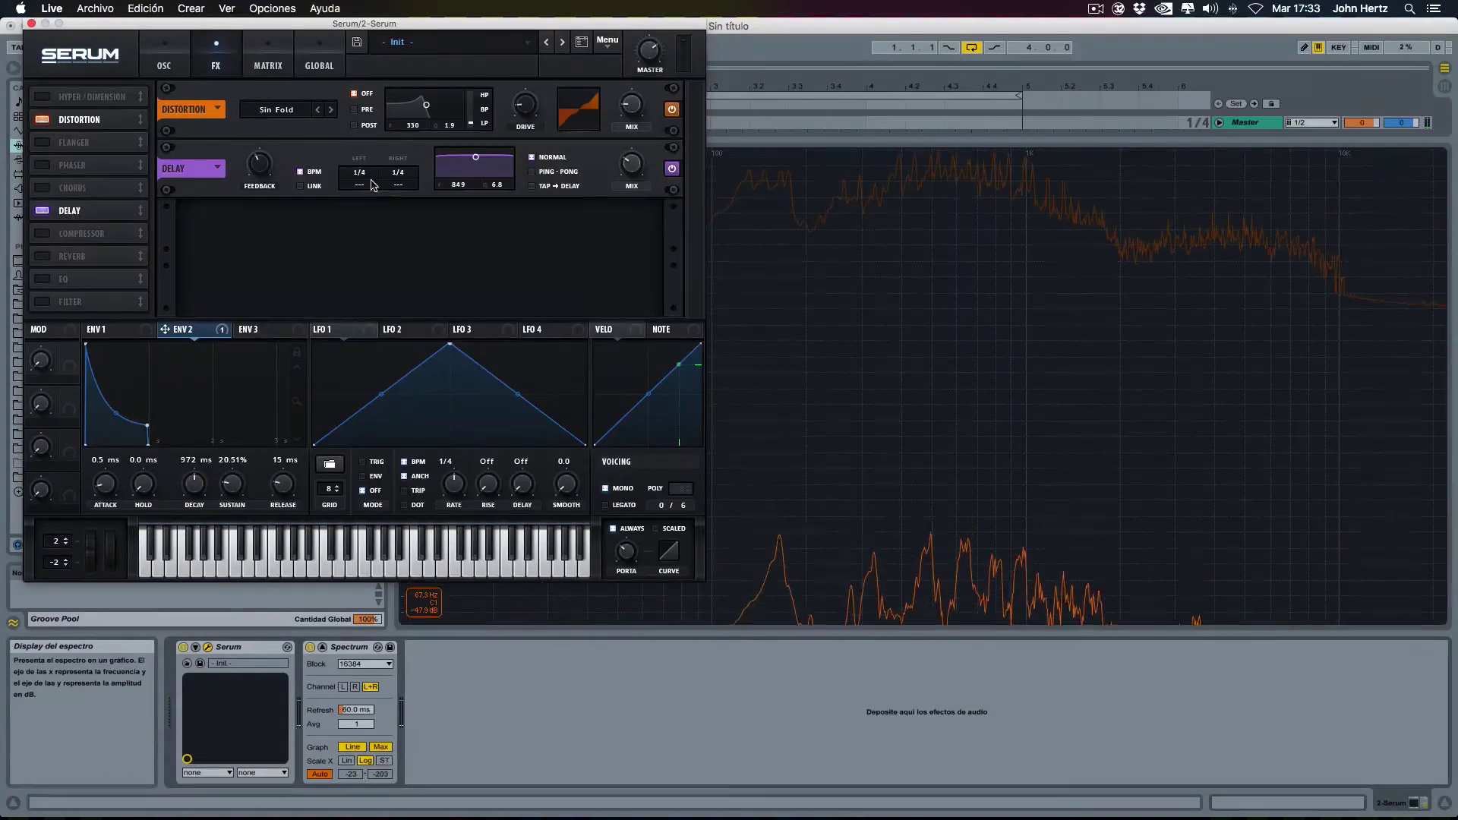
left_click_drag(263, 167, 260, 199)
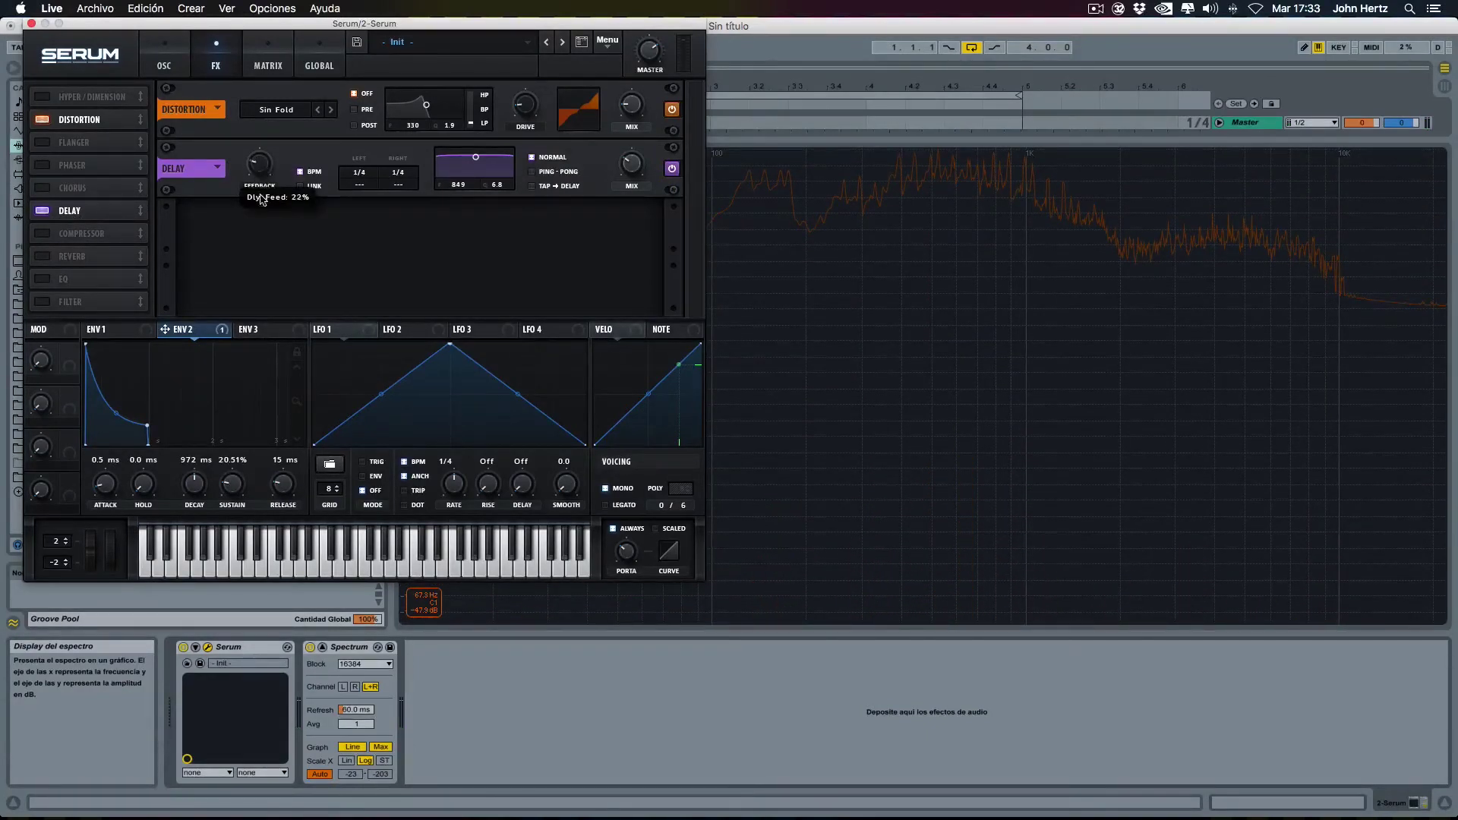
left_click_drag(629, 168, 628, 191)
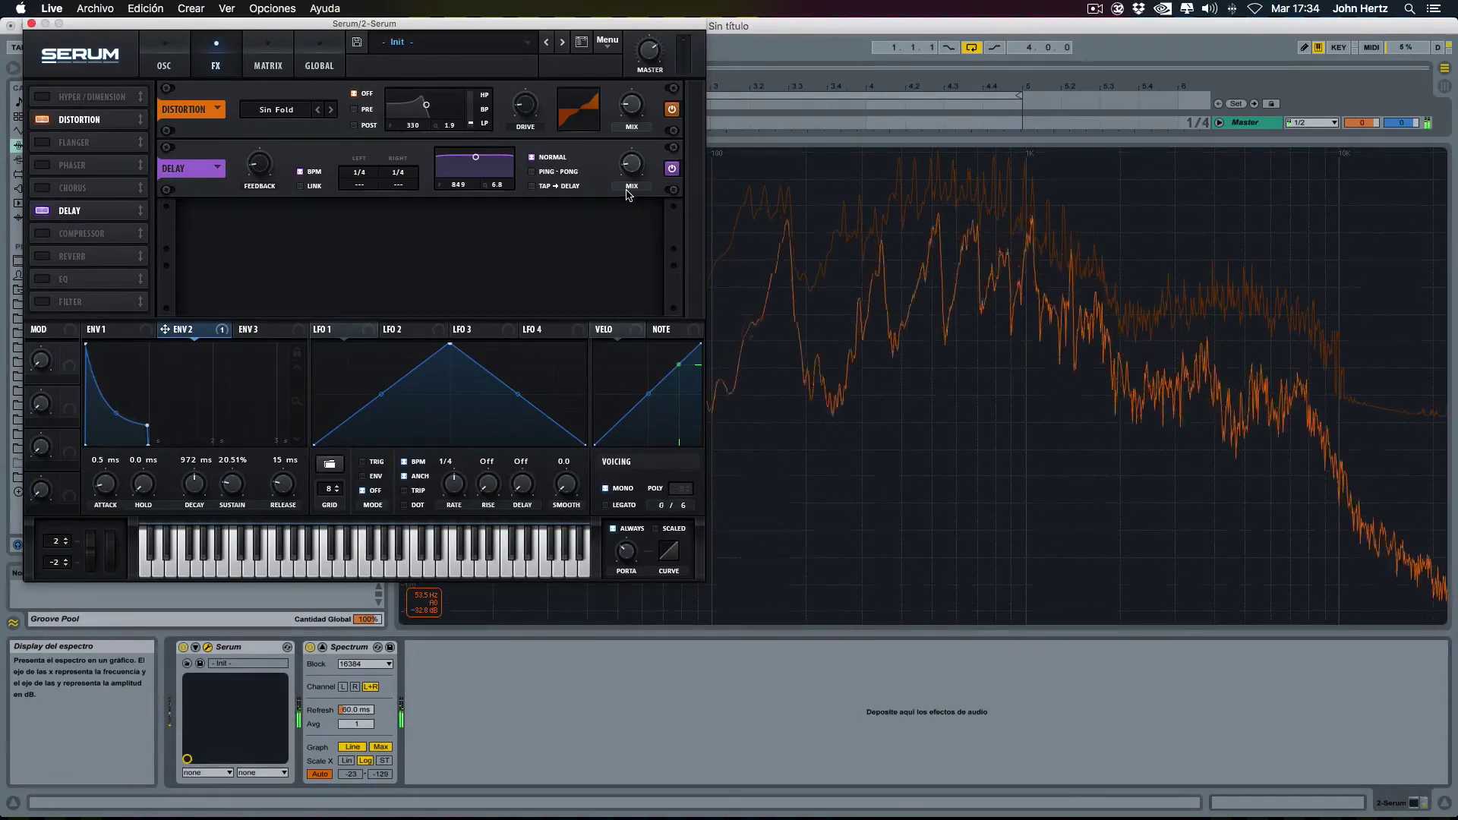
left_click(42, 256)
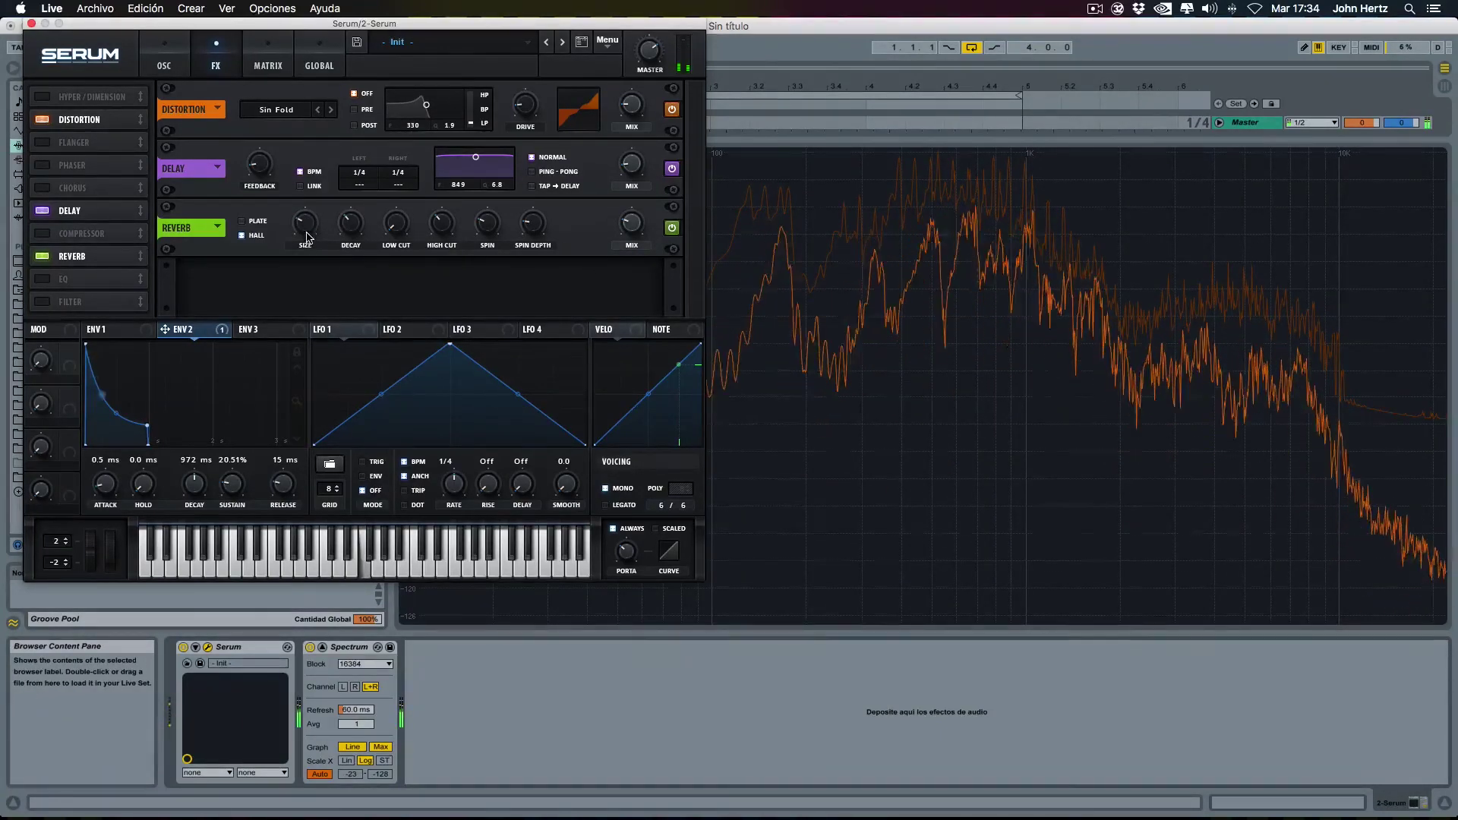
- Close the Serum window, return the Spectrum graph to its device, and show the clip in the arrangement
left_click(32, 23)
double_click(660, 162)
left_click_drag(780, 122, 787, 182)
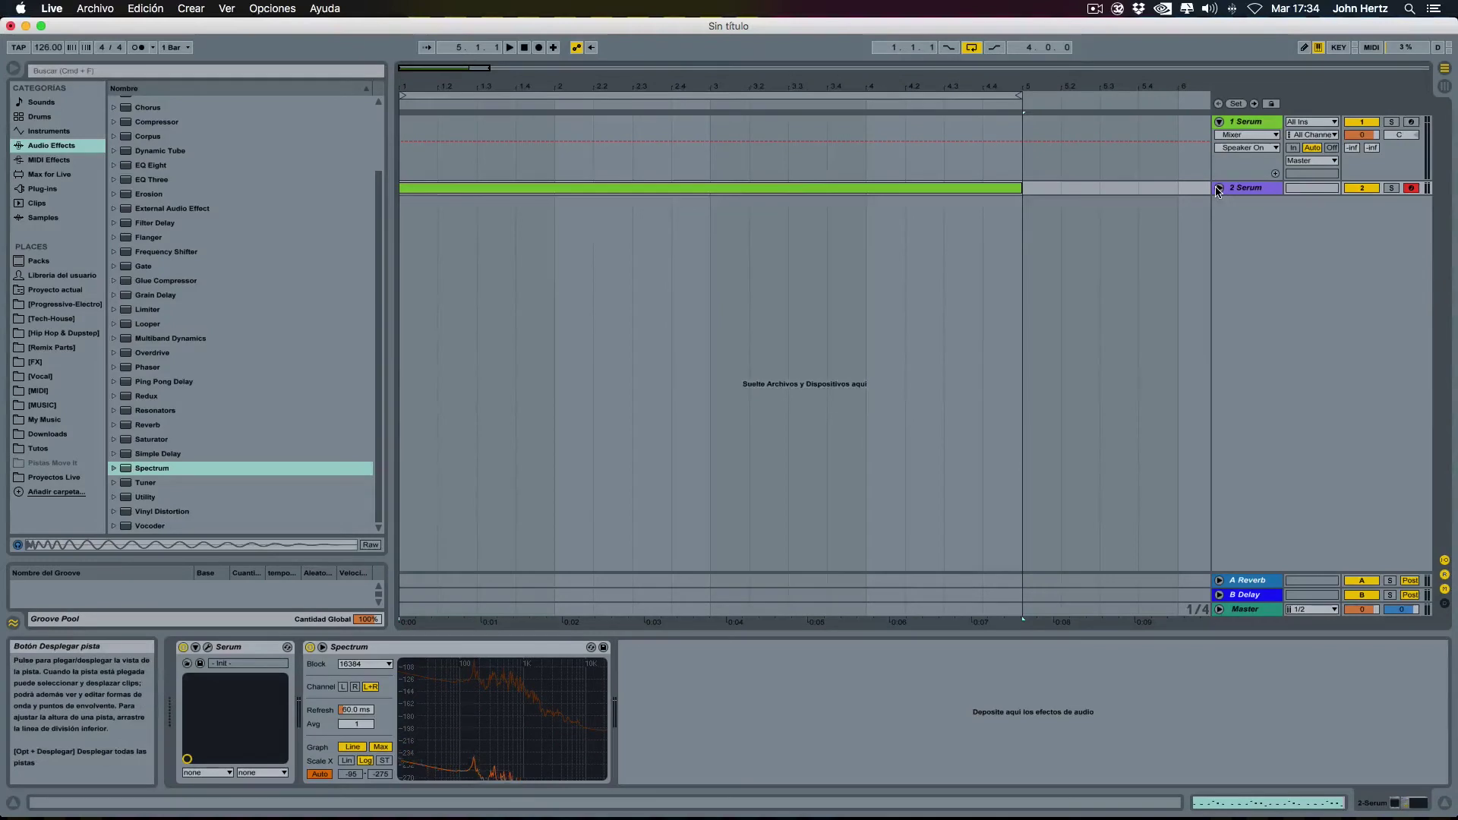
- Unfold and solo the second Serum track, and play its MIDI clip from the start
left_click(1219, 187)
left_click(1392, 188)
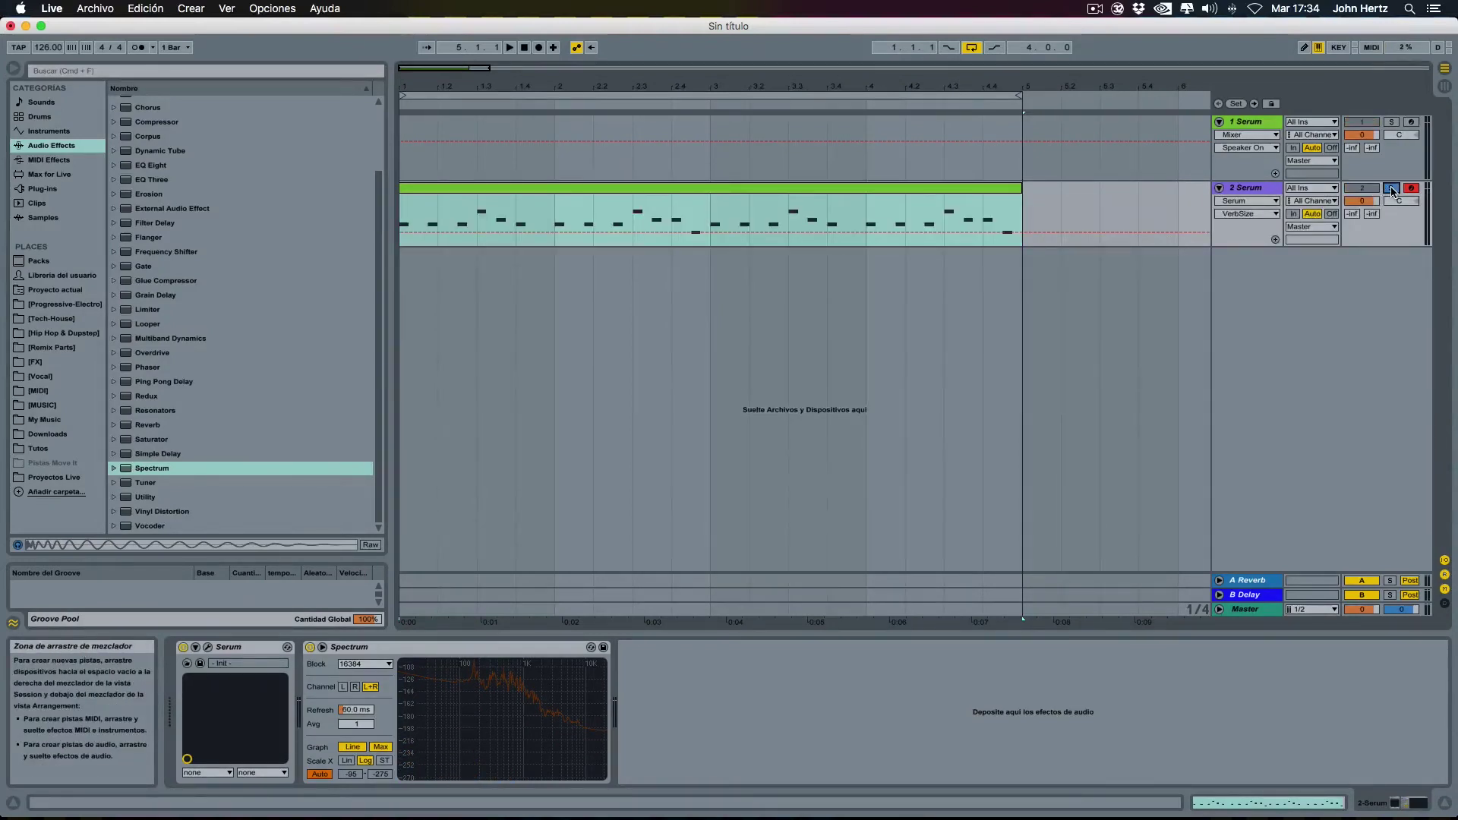
left_click(402, 210)
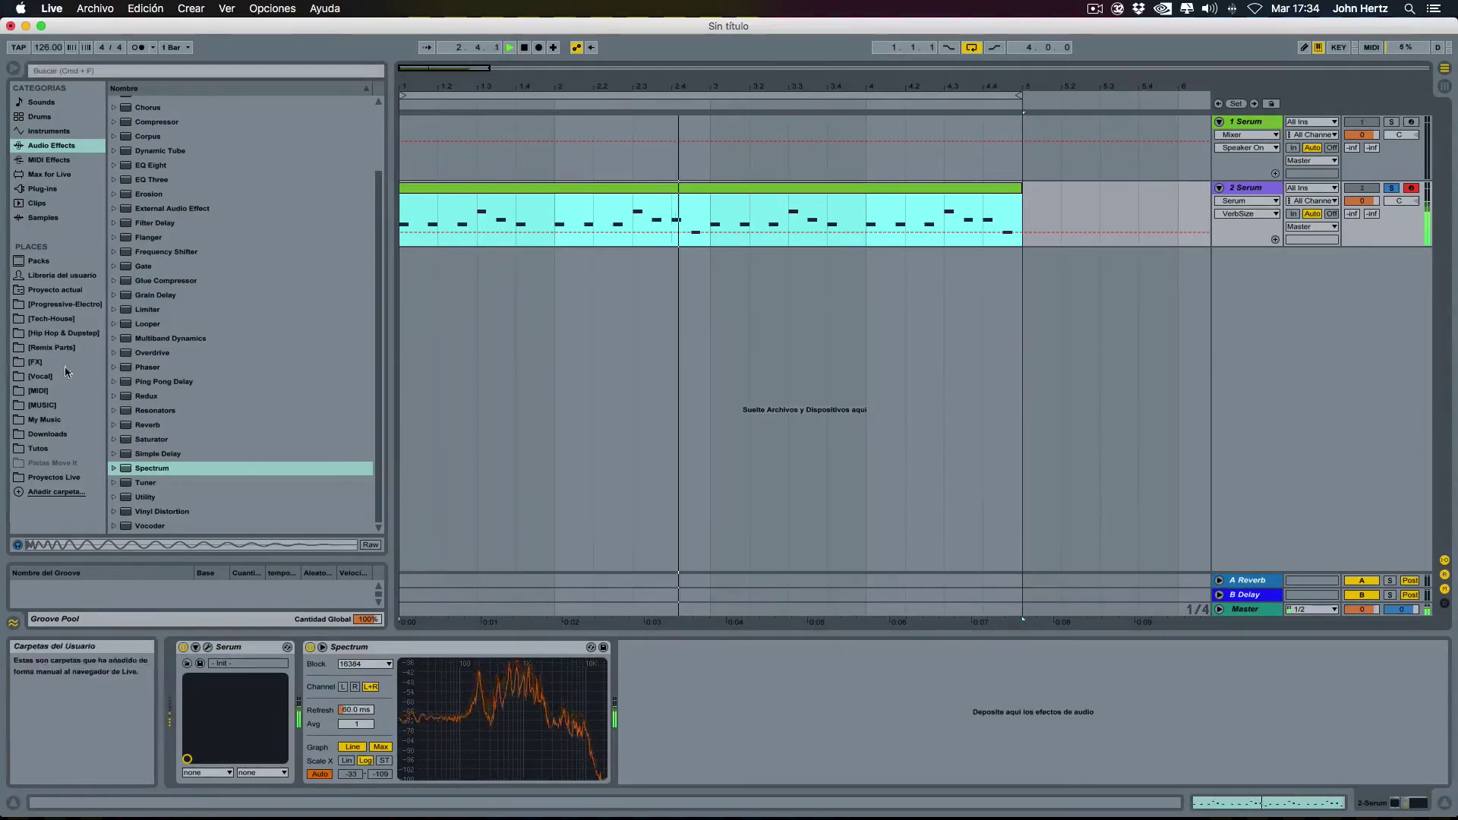
- Reopen Serum during playback and set the portamento time to 14 ms
left_click(208, 647)
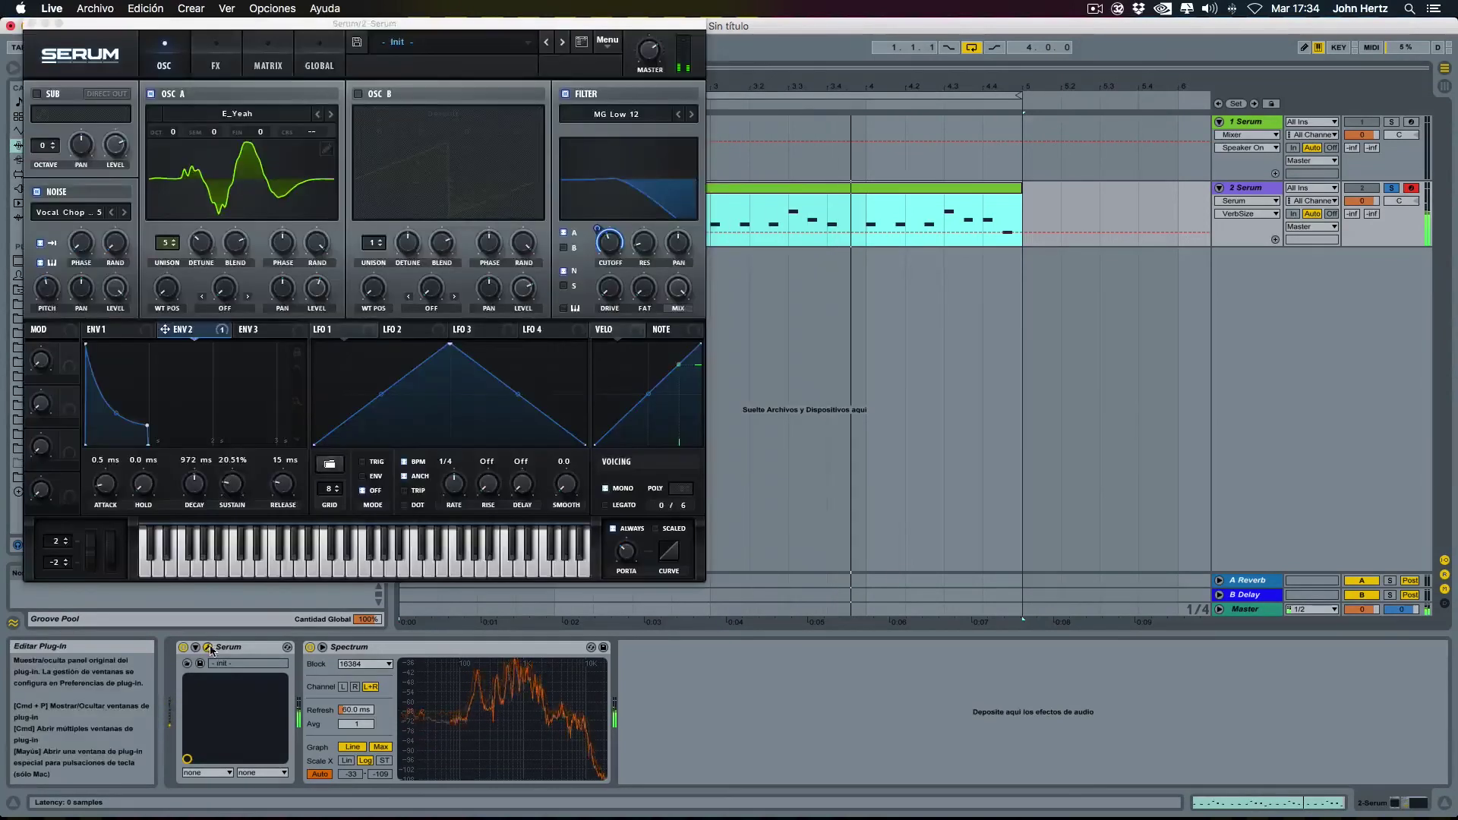
left_click(624, 563)
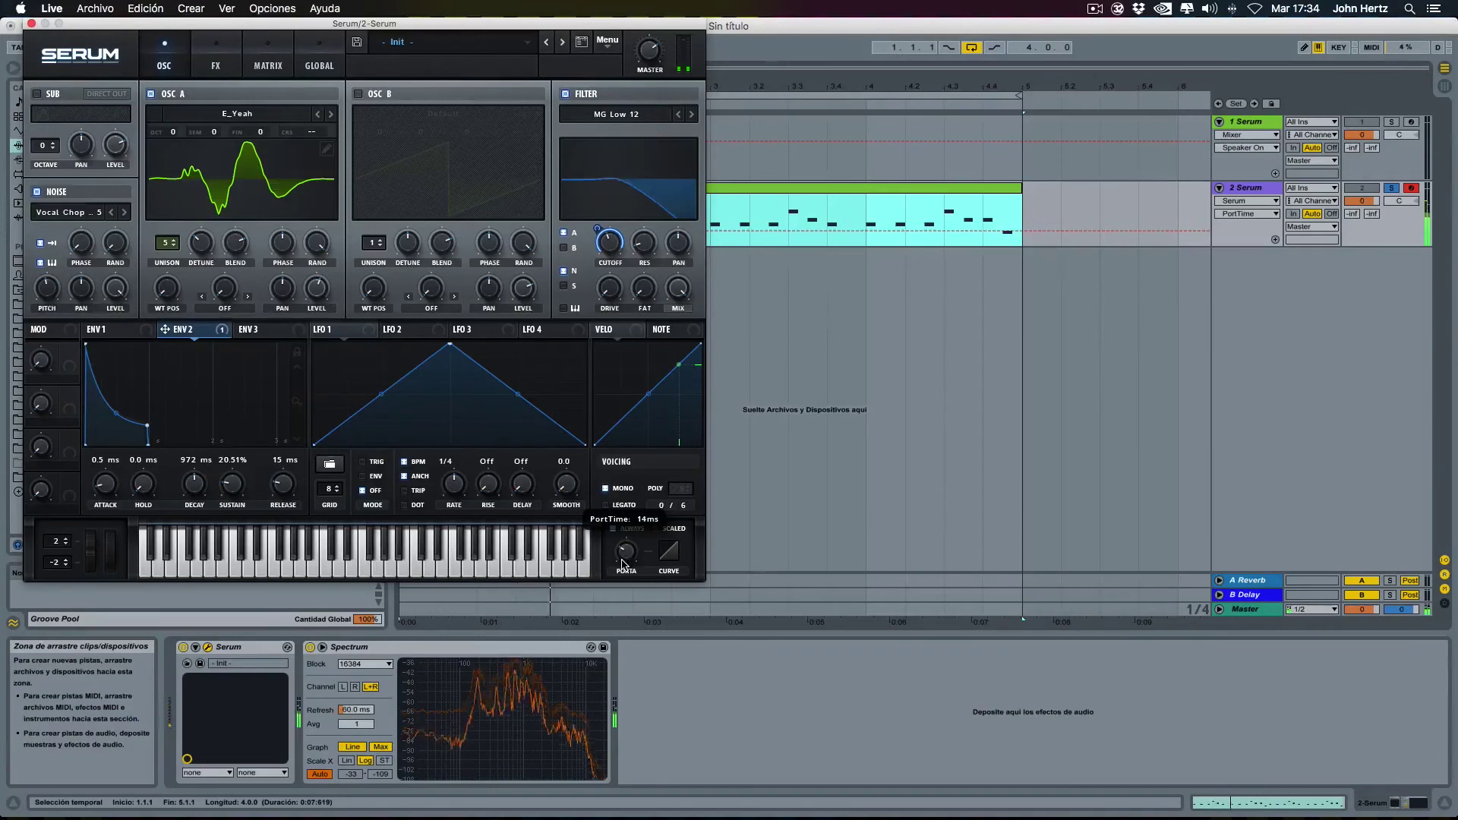
- Raise the reverb's mix and set the delay's mix to 11% while the clip plays
left_click(218, 60)
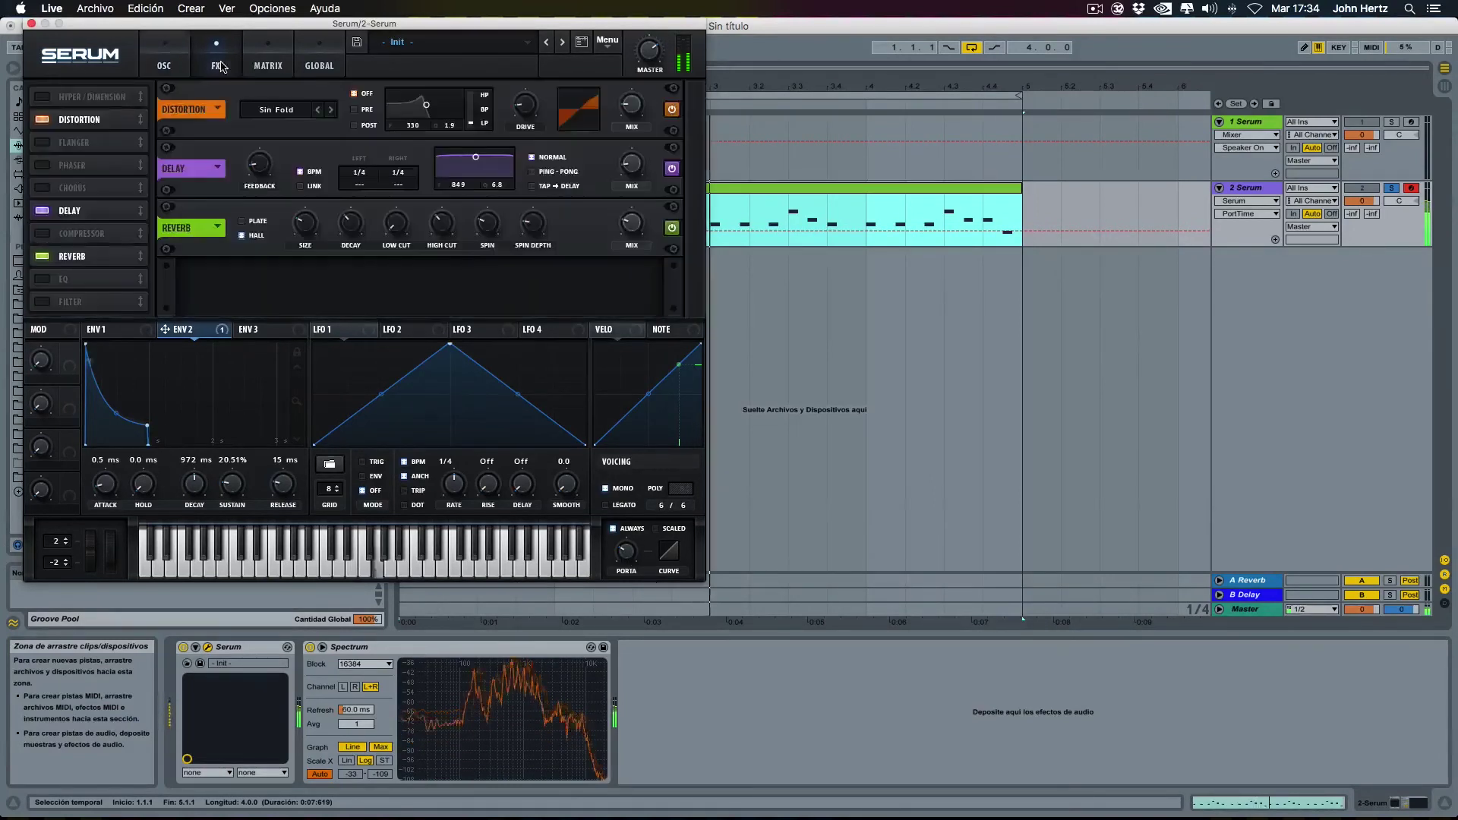
left_click(629, 233)
left_click_drag(629, 233, 638, 209)
left_click(634, 174)
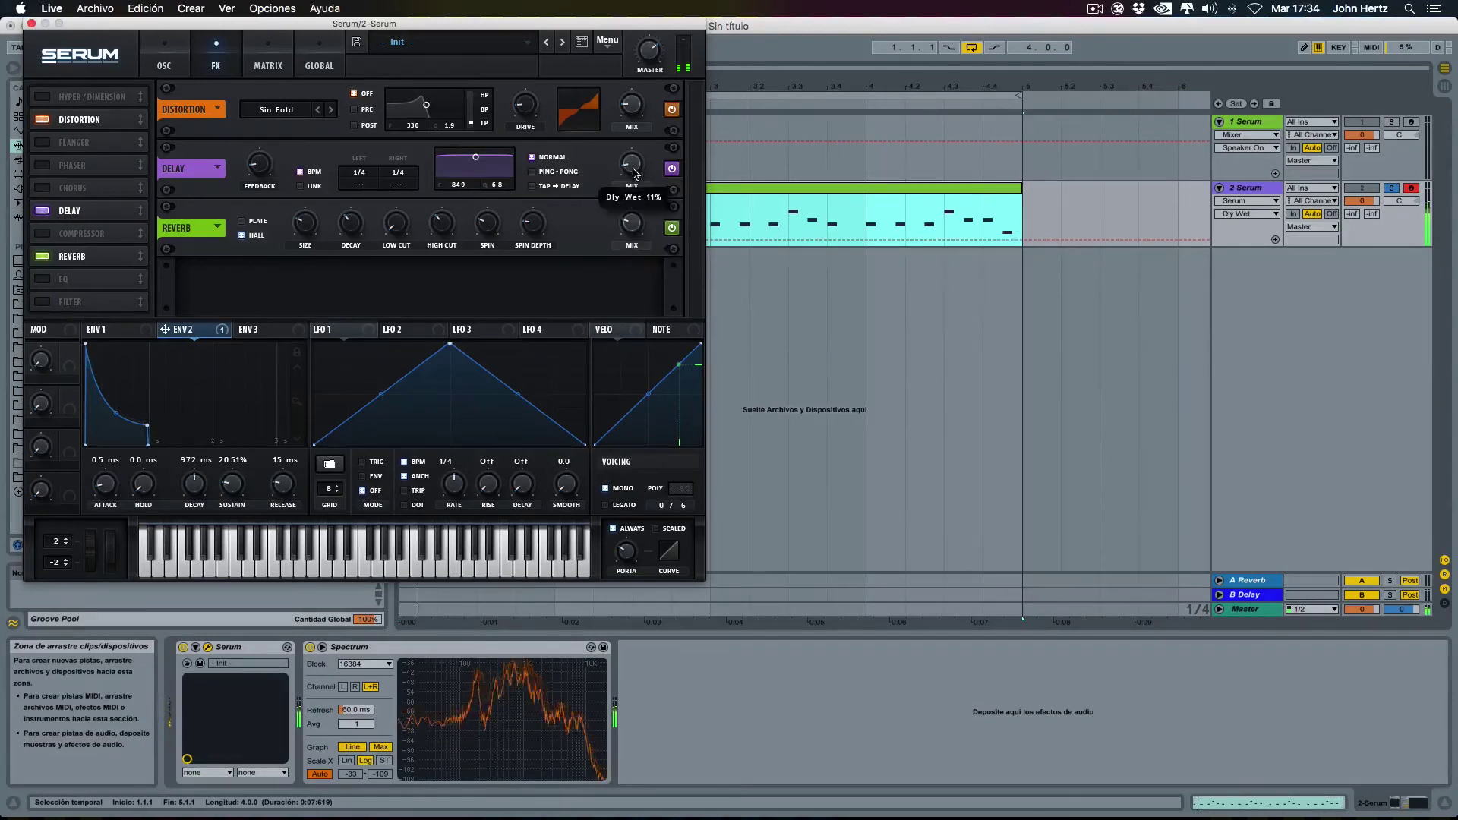